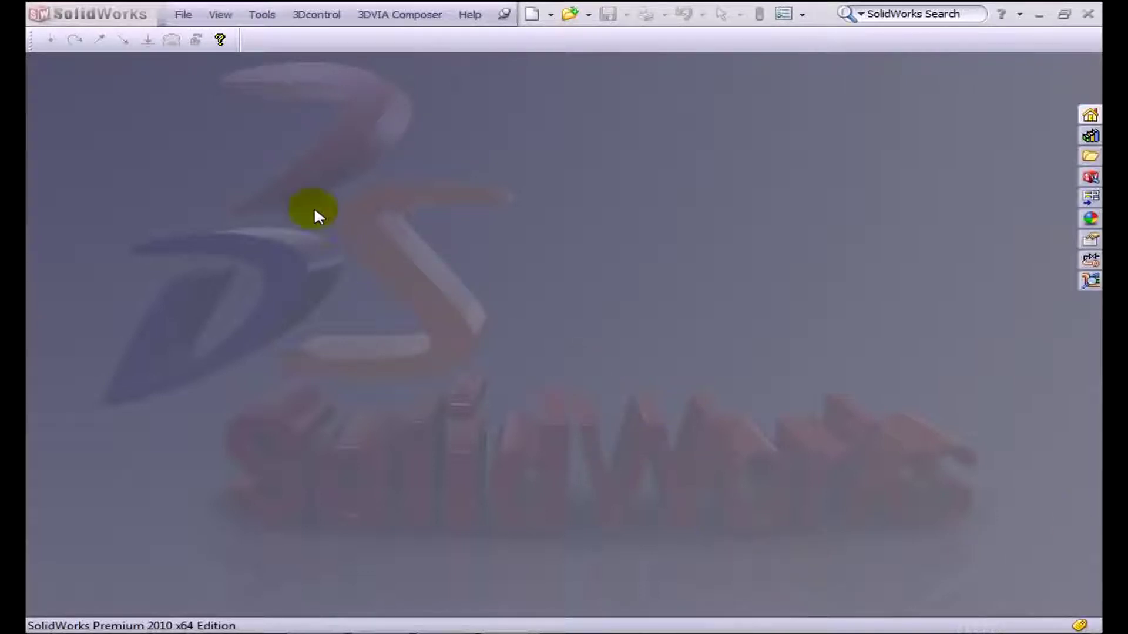
- Start DriveWorksXpress, choose to run models, and bring up the input form for the Industrial U Shaped Stair model
click(262, 14)
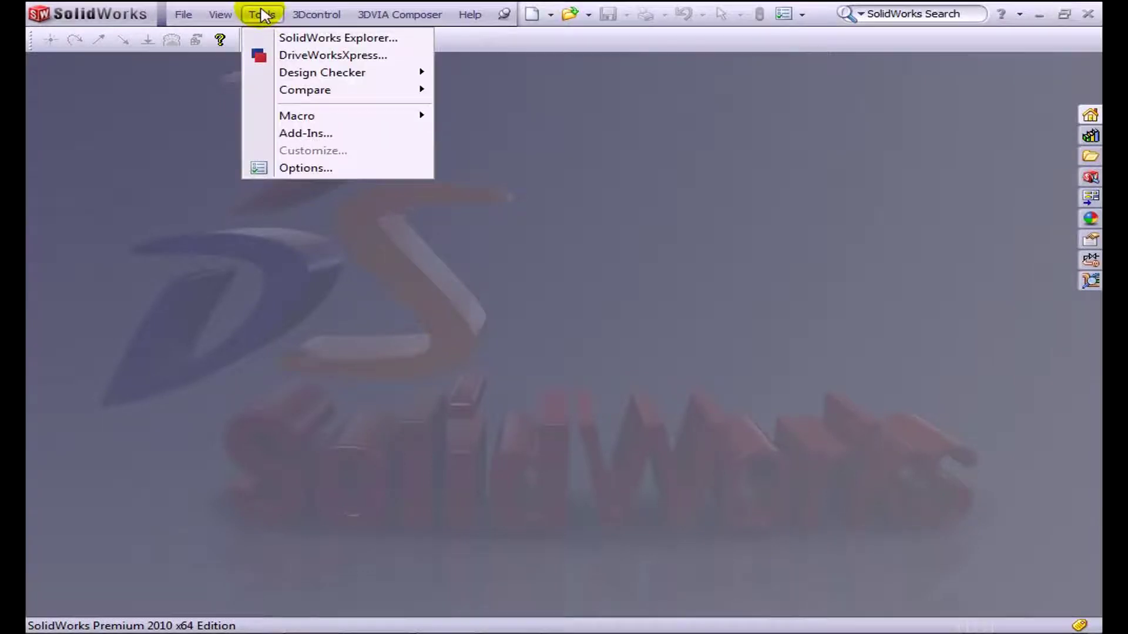
click(284, 55)
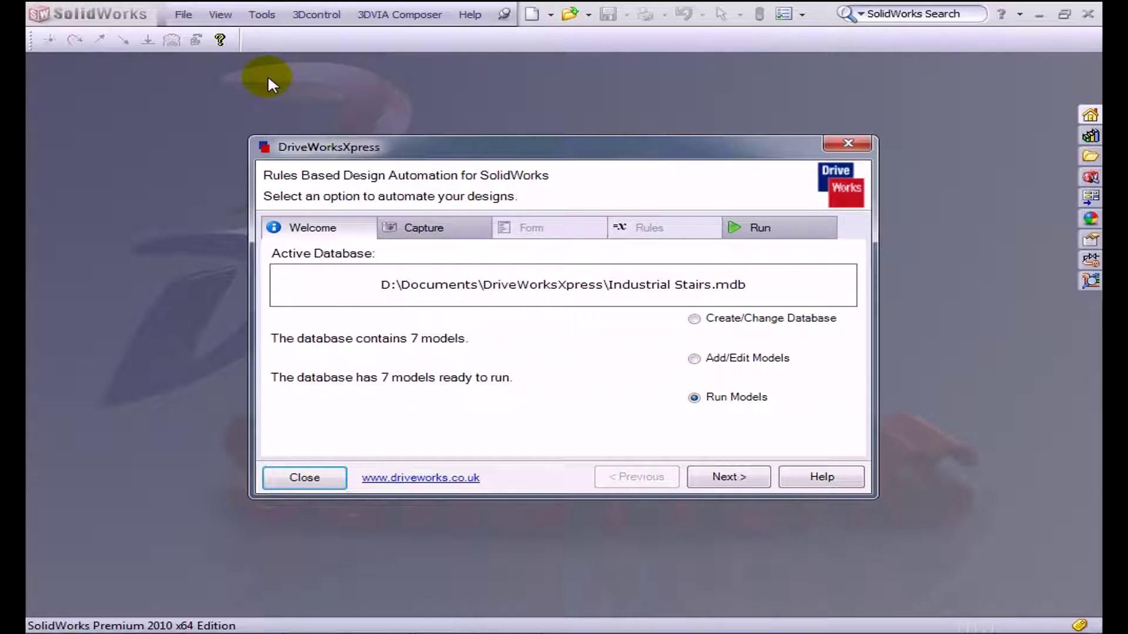
click(731, 477)
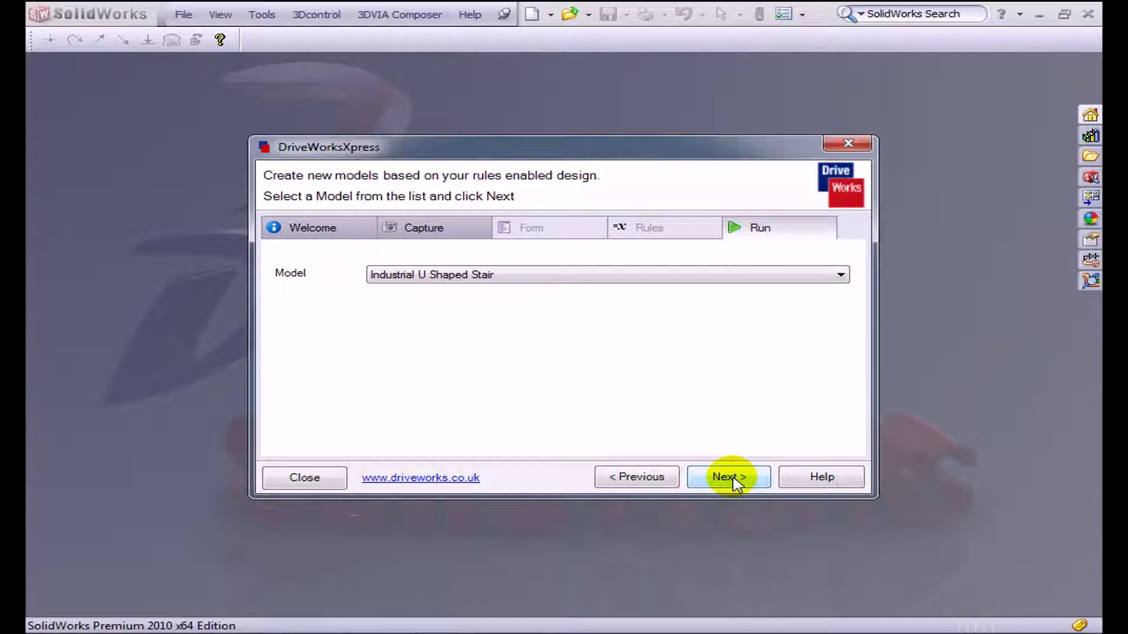
click(841, 276)
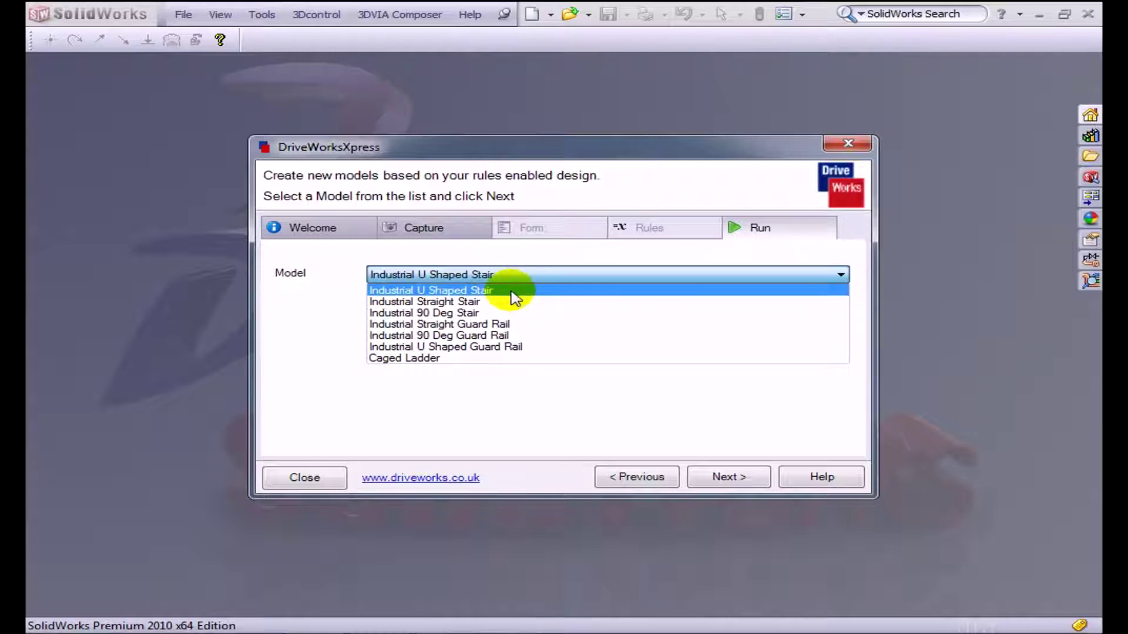
click(761, 487)
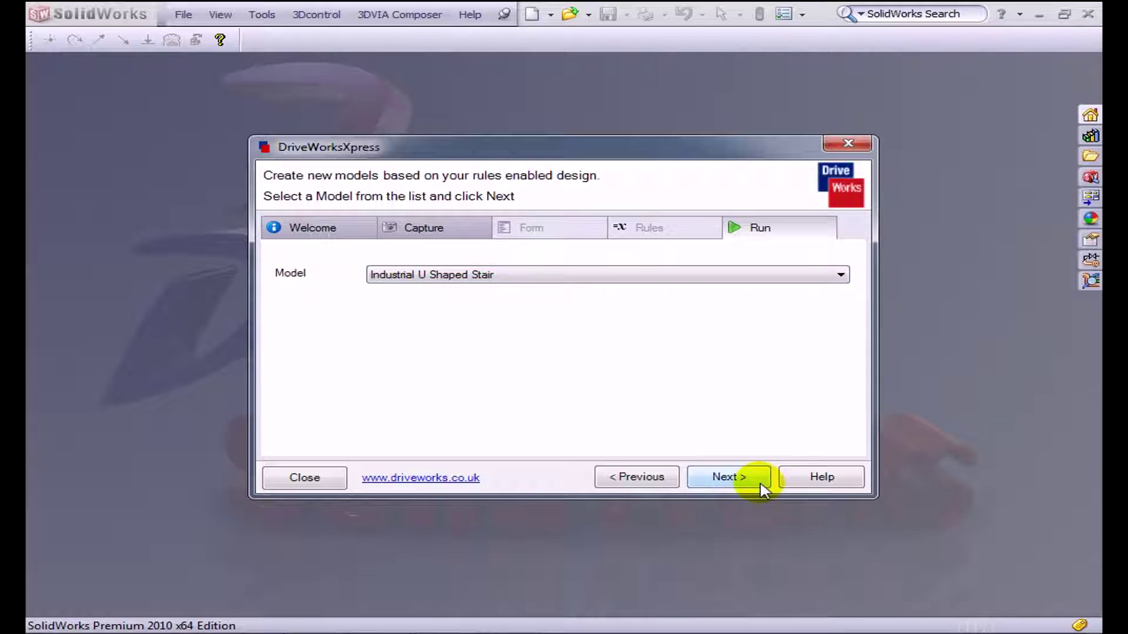
click(761, 488)
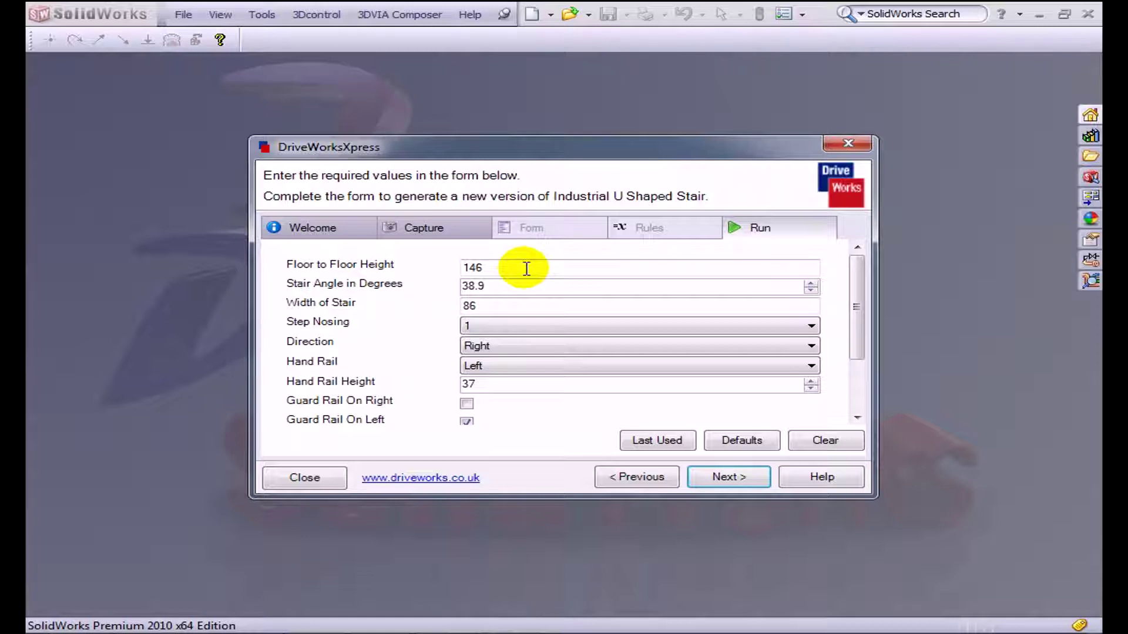
- Set the floor to floor height to 189.7, the stair angle to 39.6 degrees and the stair width to 100
double_click(526, 268)
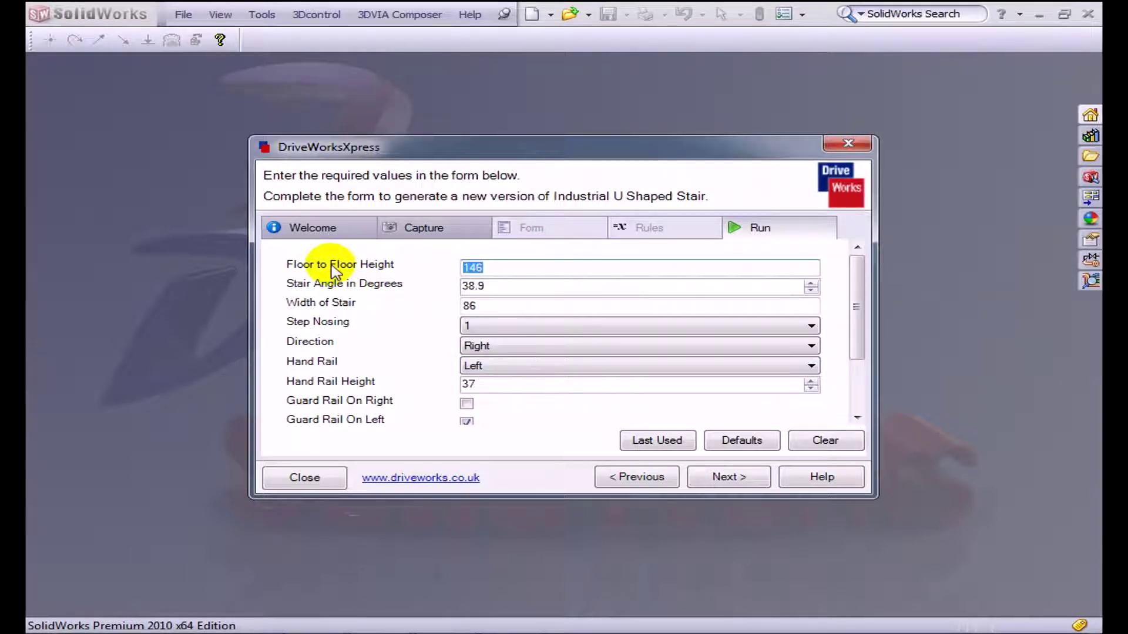
text(189.7)
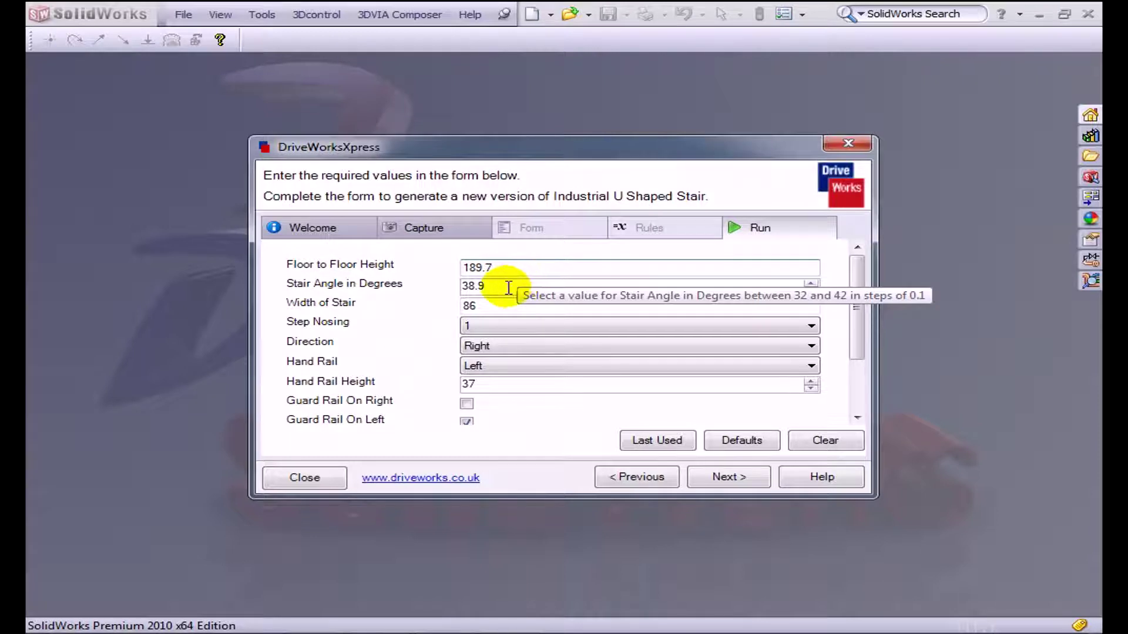
key(Tab)
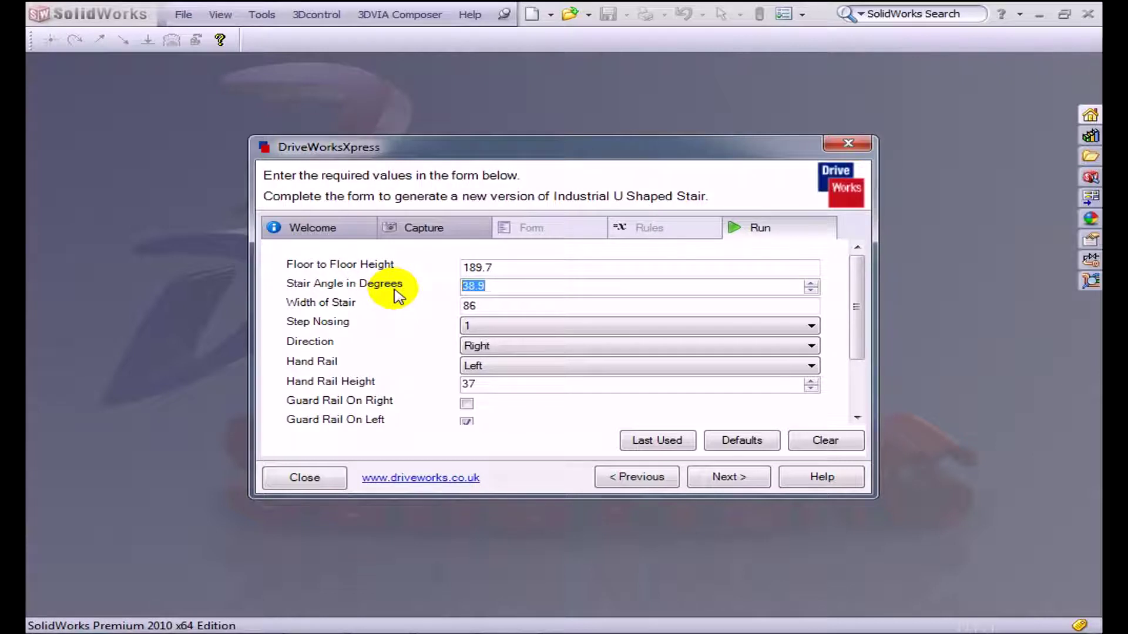
text(39.6)
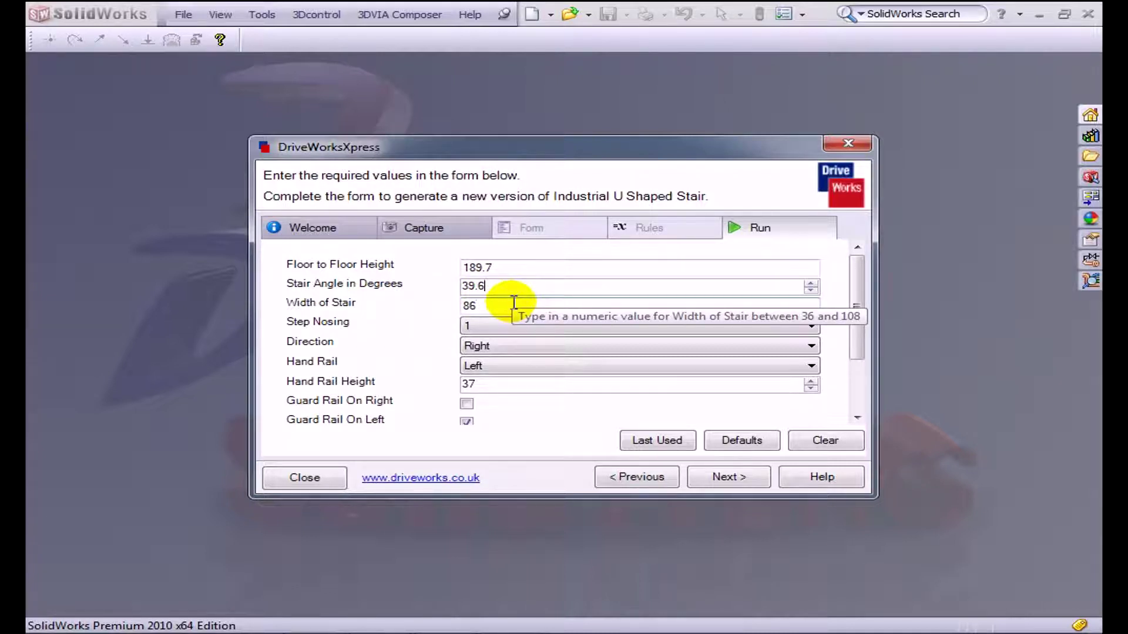
key(Tab)
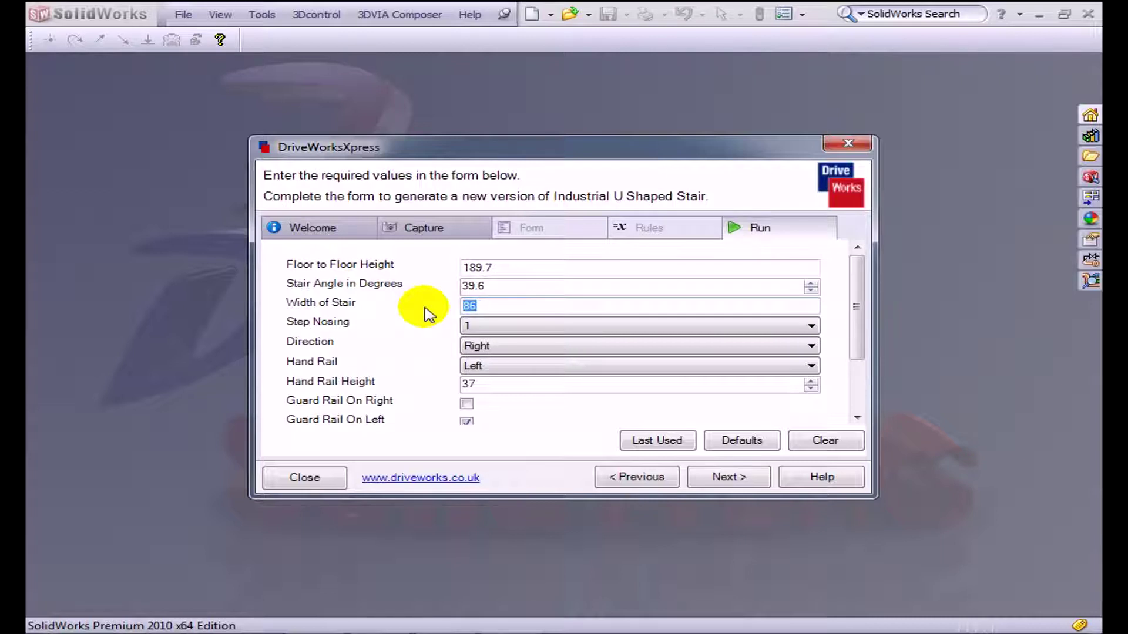
text(100)
- Choose step nosing 1 and direction Right, and set the hand rail option to Both
click(535, 331)
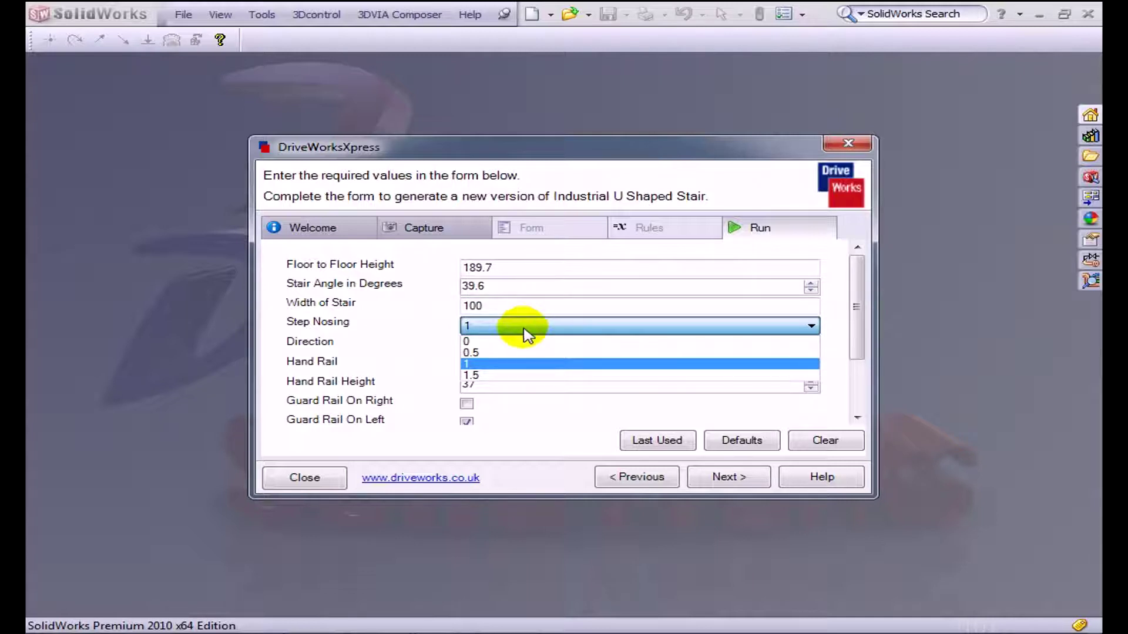
click(499, 363)
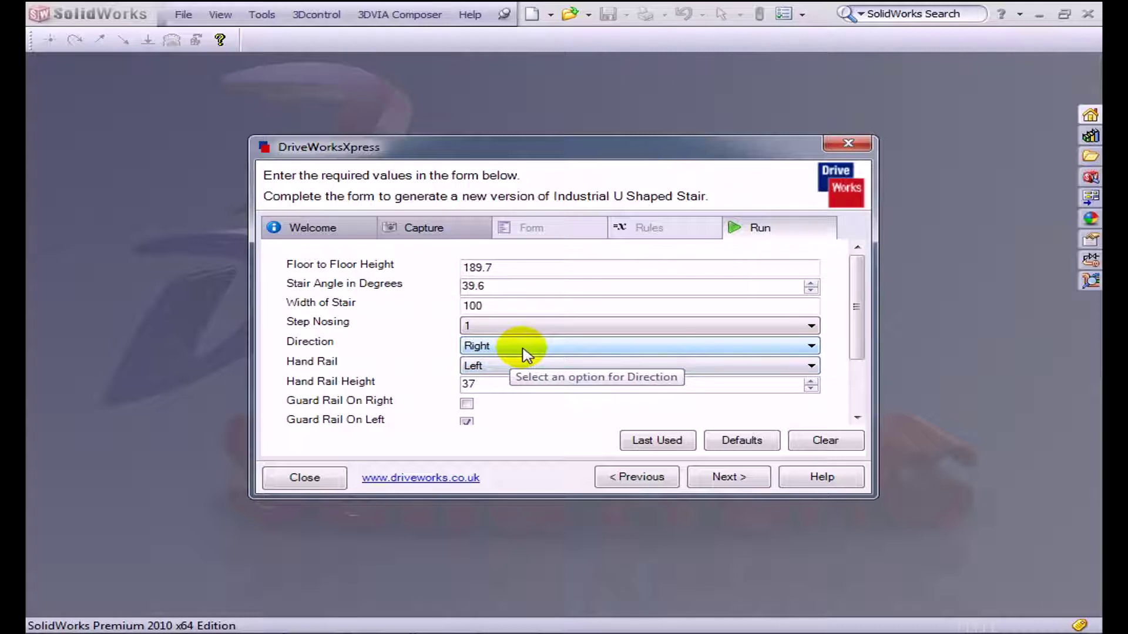
click(524, 351)
click(523, 354)
click(524, 370)
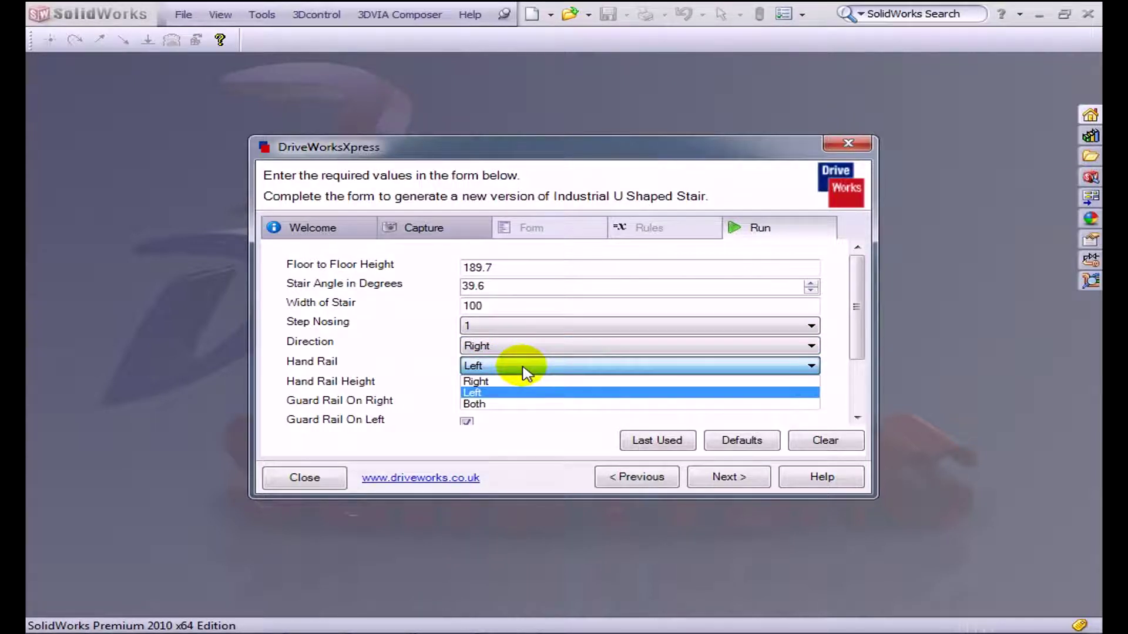
click(516, 404)
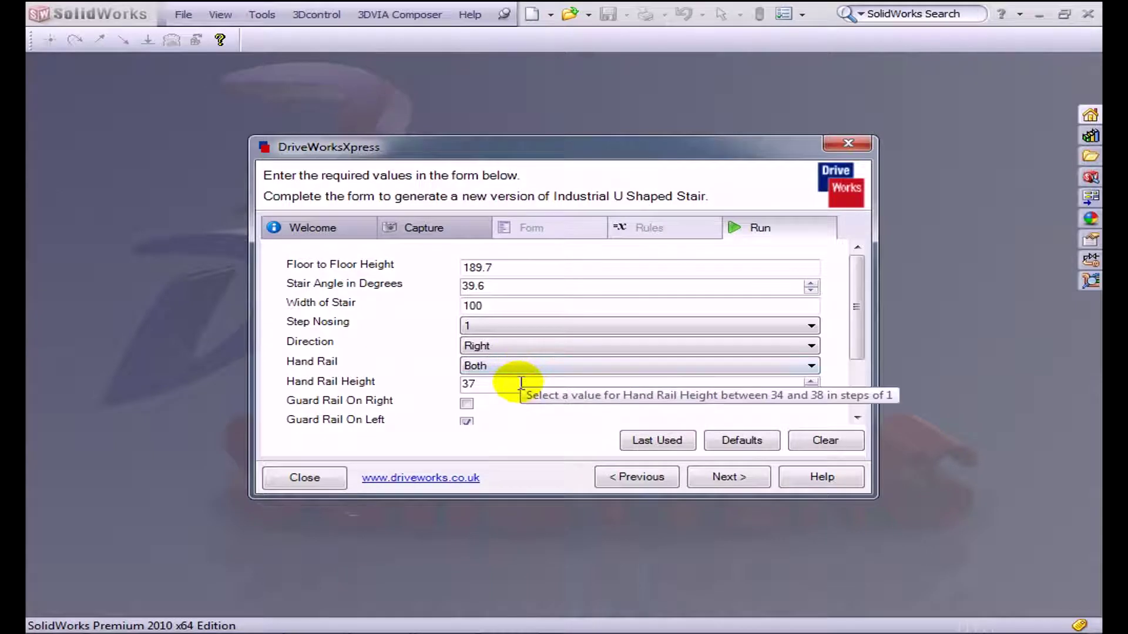
- Turn off the left guard rail, generate the new stair model and close DriveWorksXpress
scroll(515, 411, down, 1)
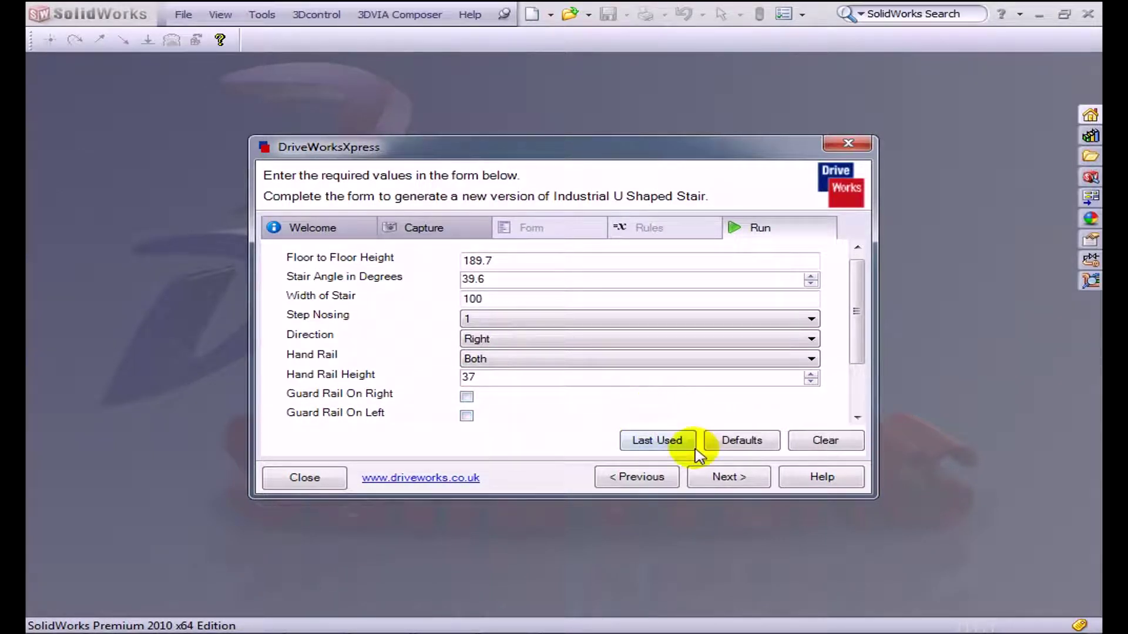
click(728, 477)
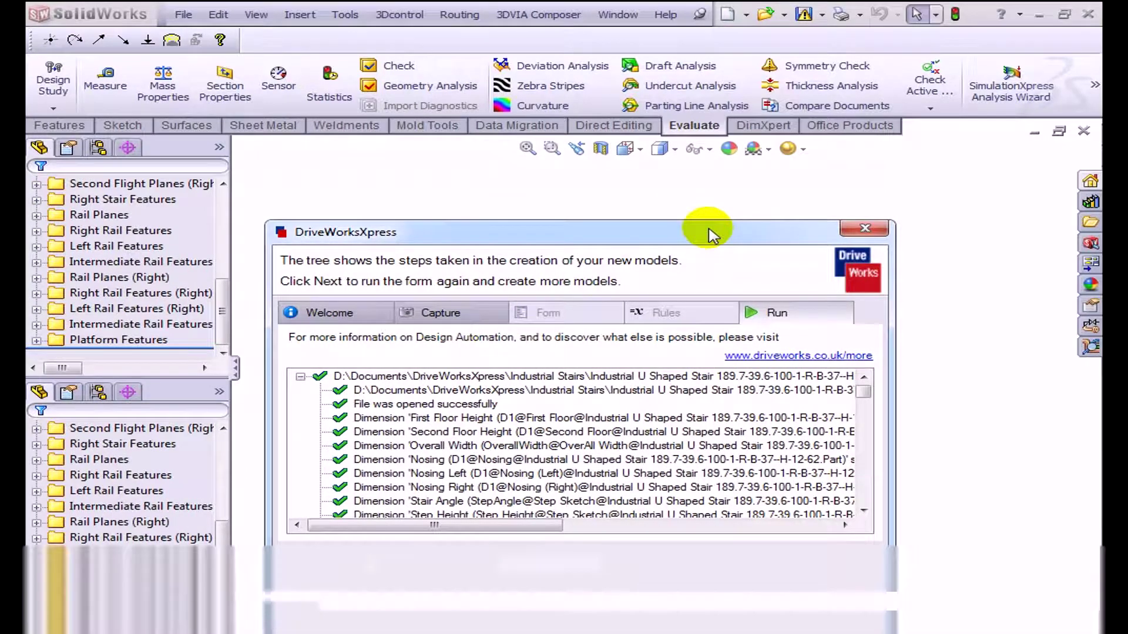
click(326, 565)
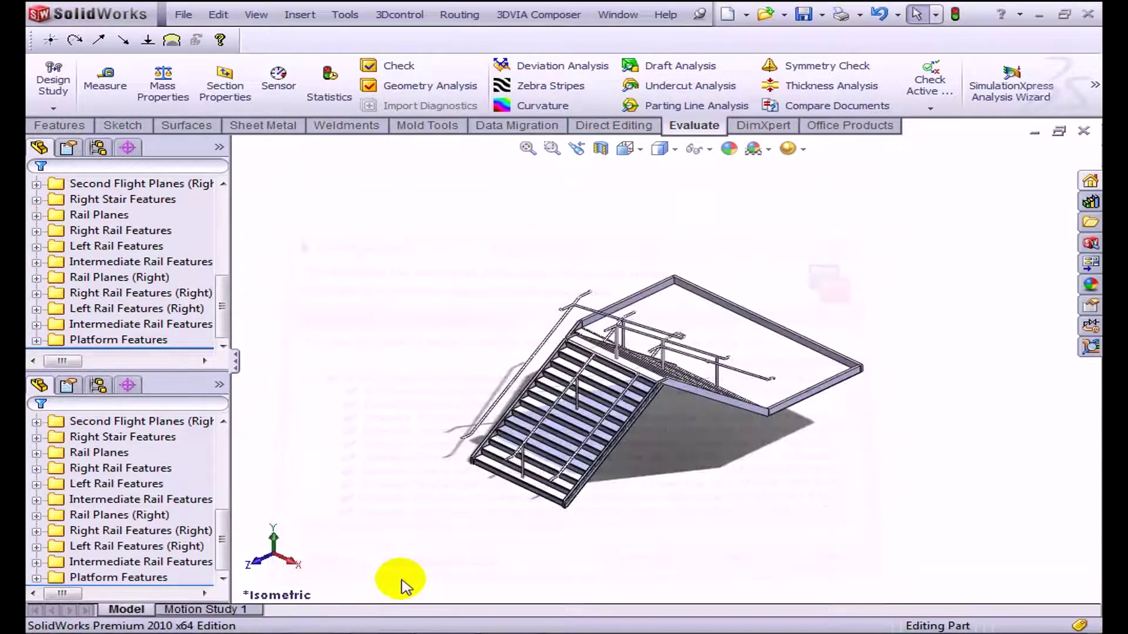
- Inspect the generated U-shaped stair's flights, platform and hand rails from several angles
scroll(713, 307, down, 2)
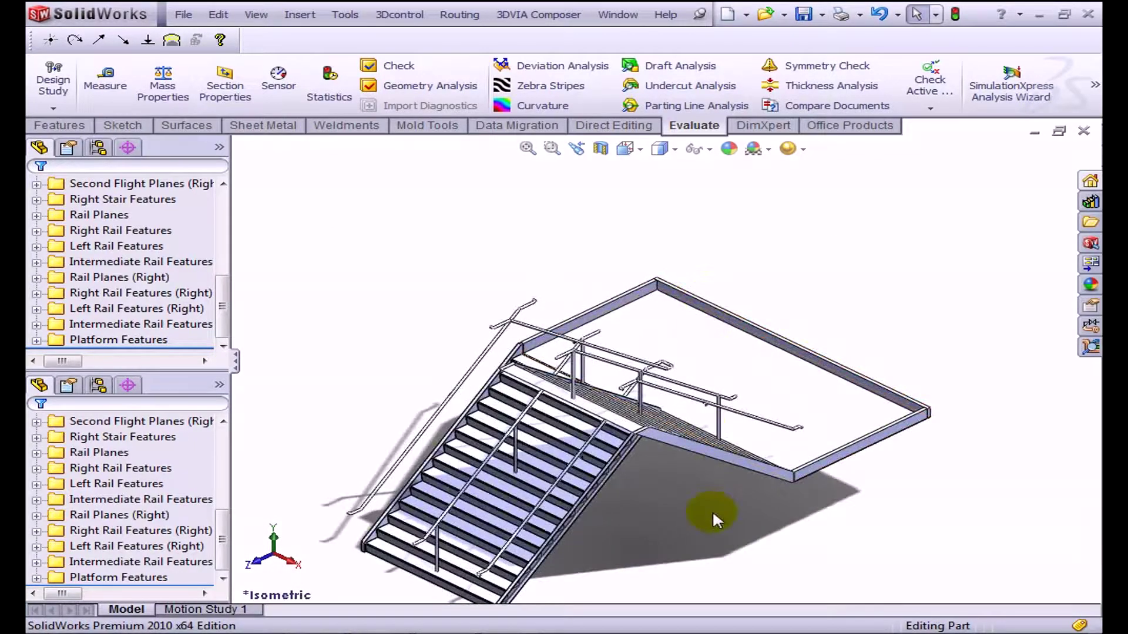
middle_drag(716, 519, 905, 493)
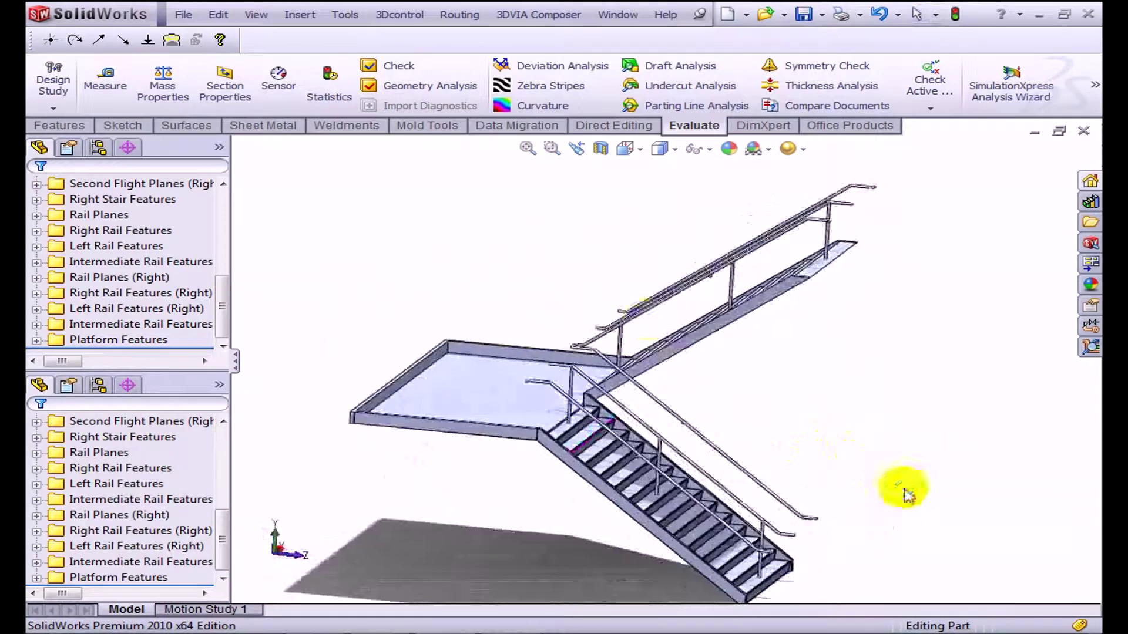
middle_drag(649, 322, 731, 455)
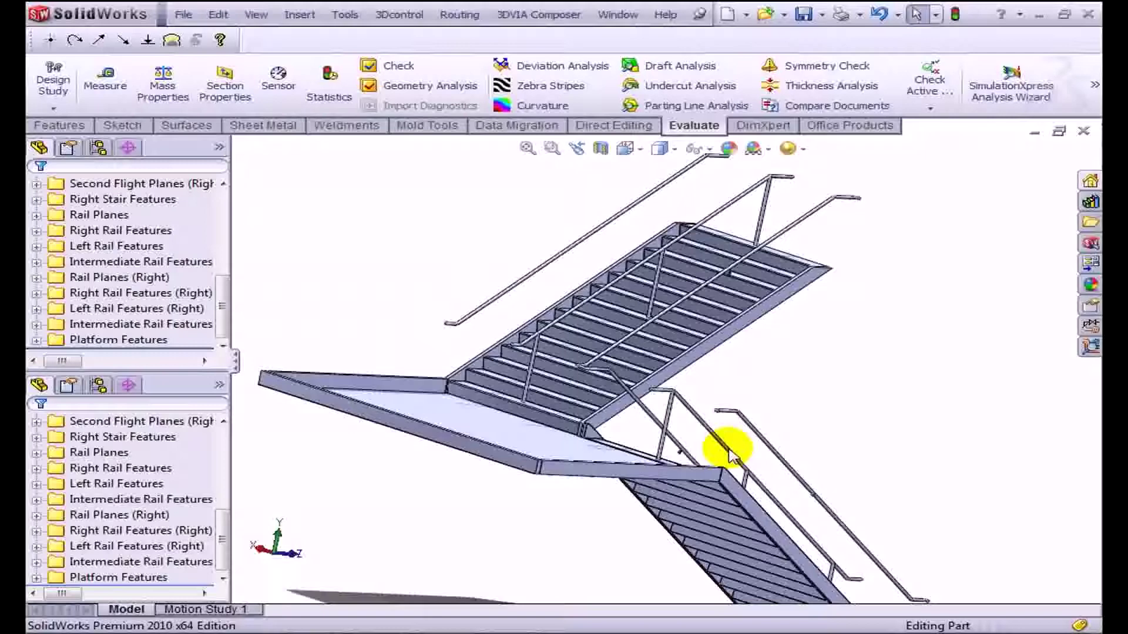
key(f)
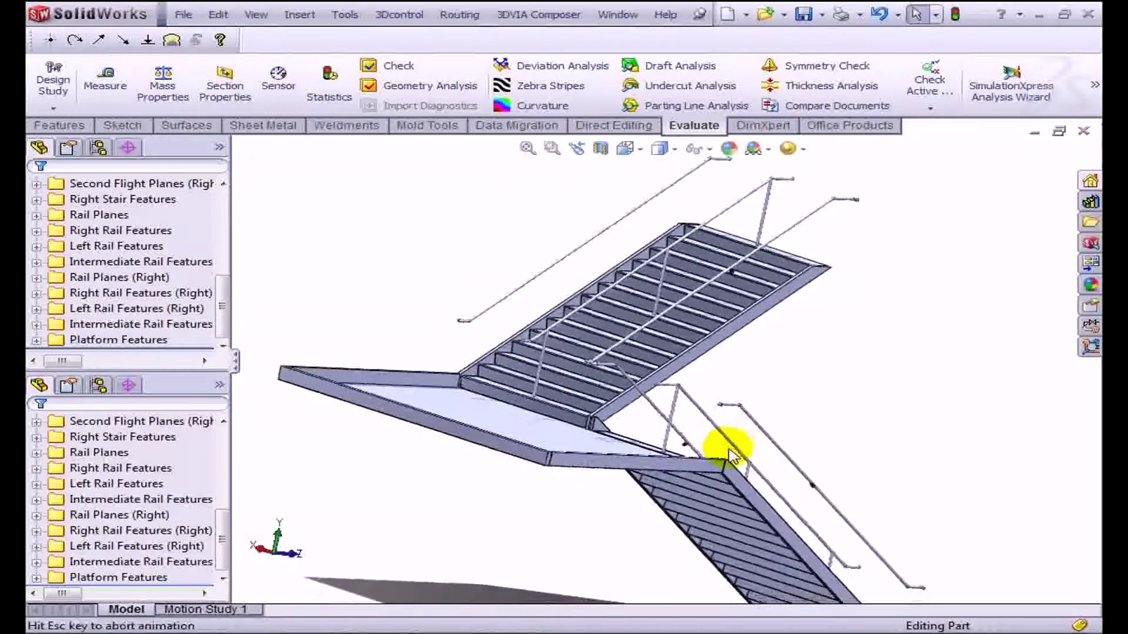
mouse_move(787, 498)
middle_down()
mouse_move(742, 499)
mouse_move(684, 478)
mouse_move(685, 466)
mouse_move(696, 480)
middle_up()
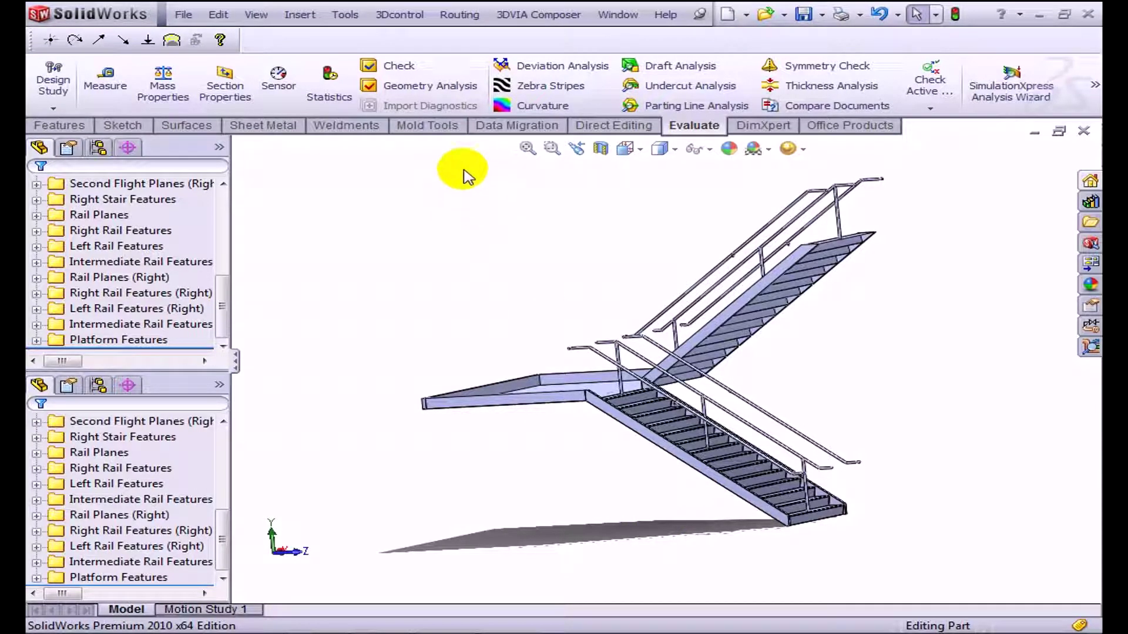
- Reopen DriveWorksXpress in Add/Edit Models mode and load the existing Industrial U Shaped Stair model for editing
click(345, 14)
click(356, 46)
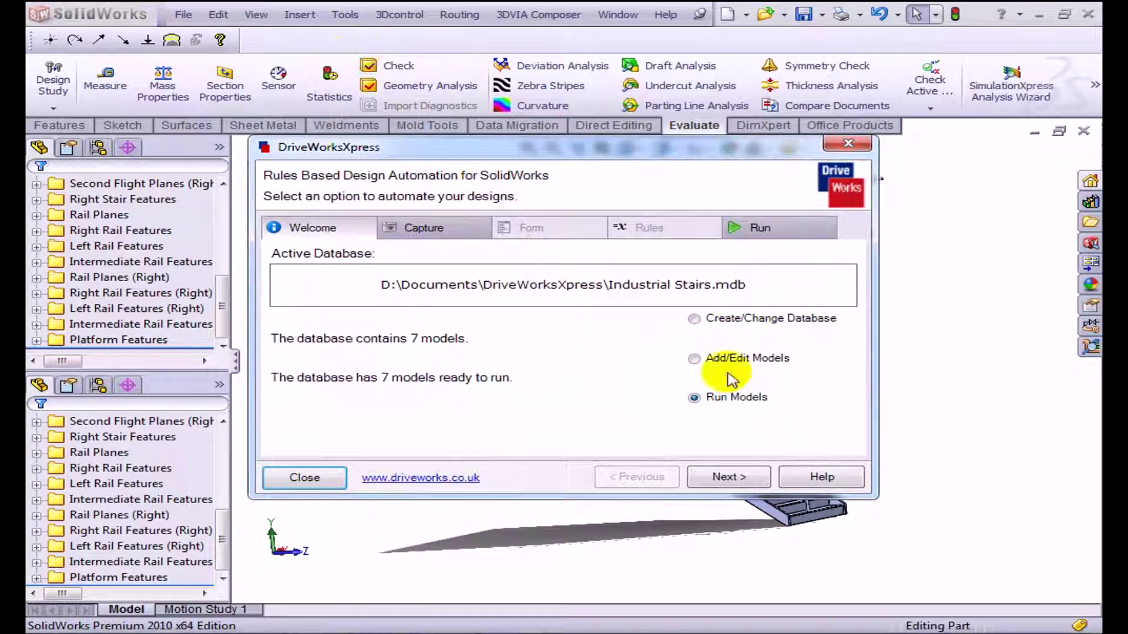
click(695, 318)
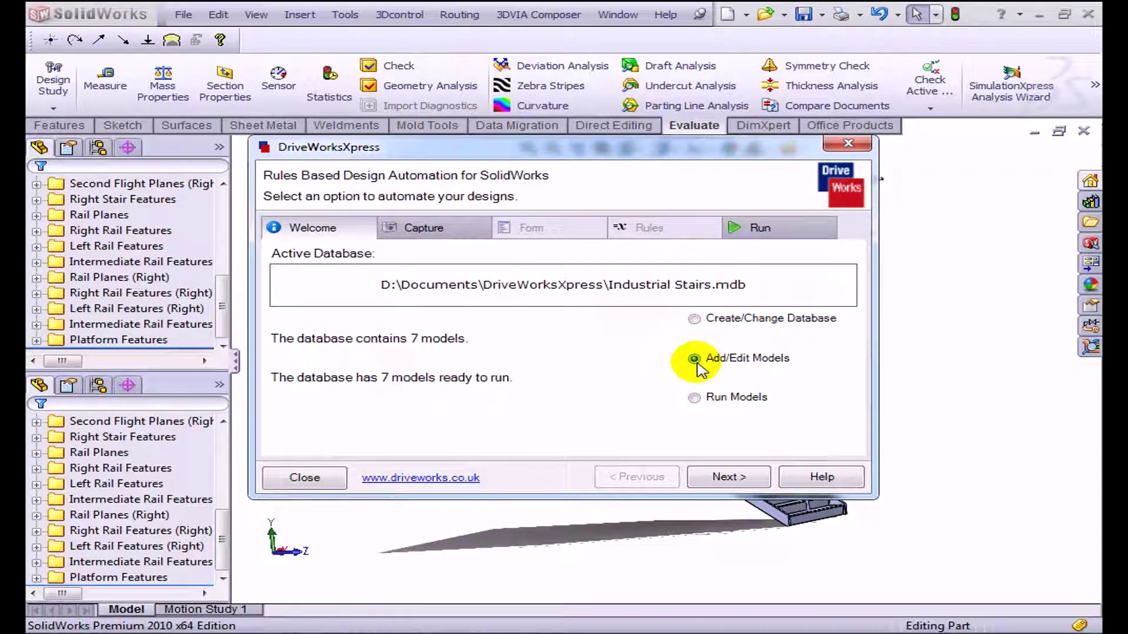
click(728, 477)
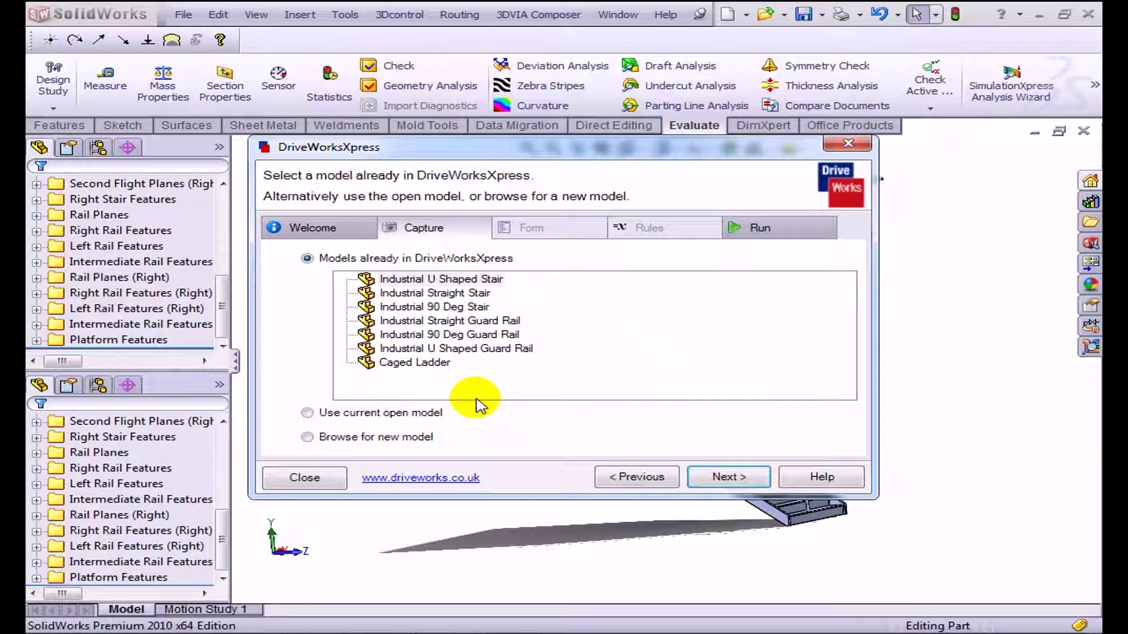
click(746, 477)
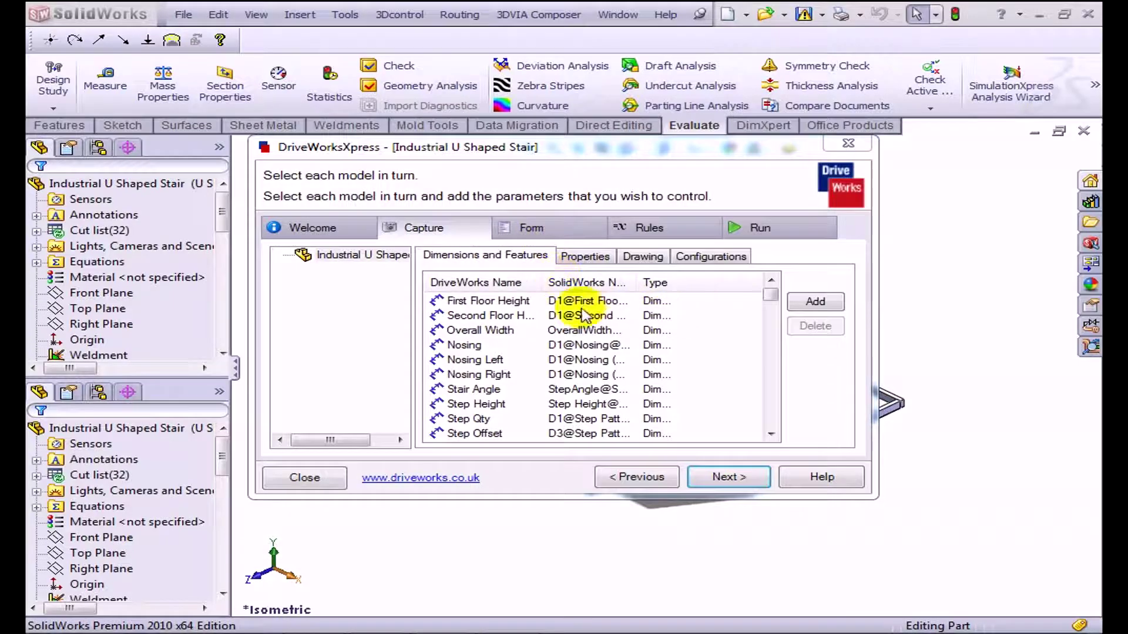
- Review the captured dimensions and features of the stair model, widening the DriveWorks name column to read them
drag(544, 284, 586, 308)
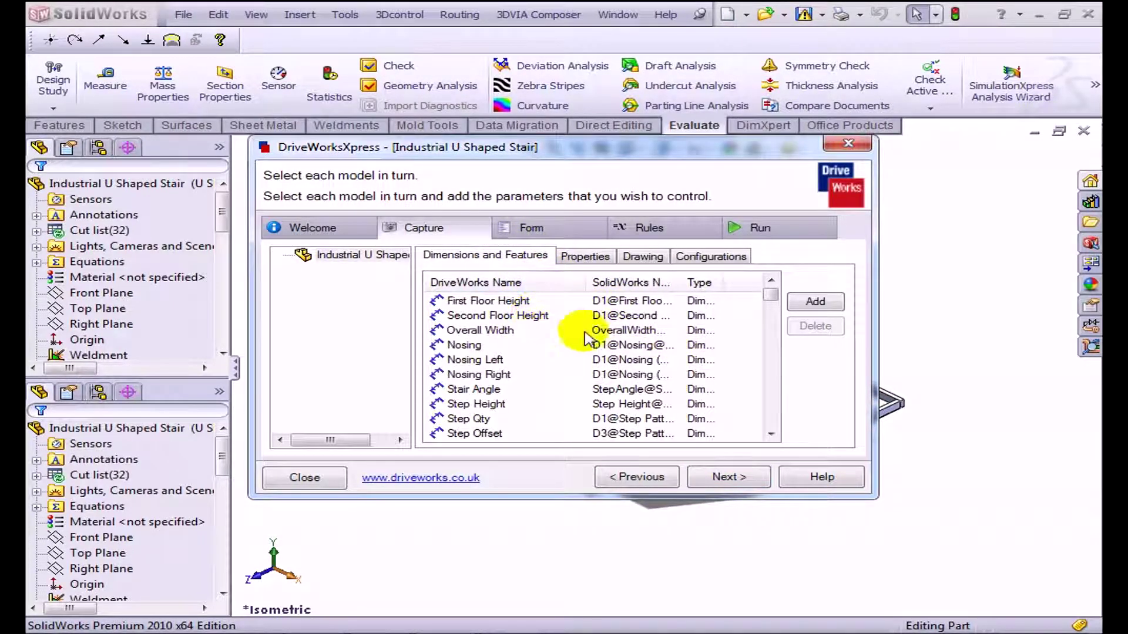
drag(770, 295, 770, 357)
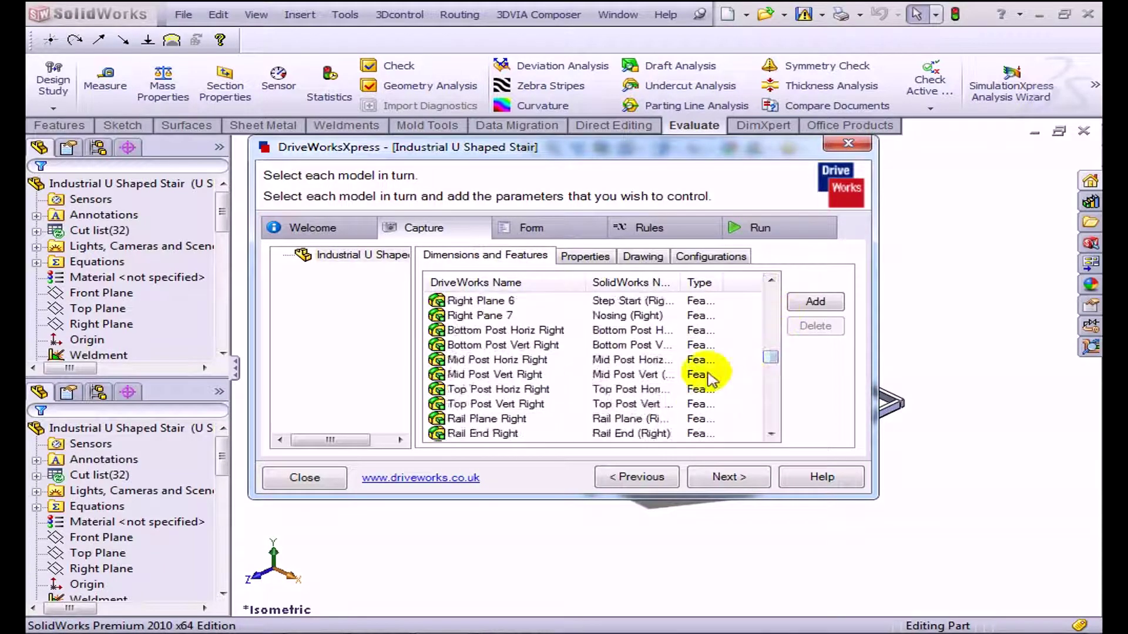
scroll(708, 379, down, 12)
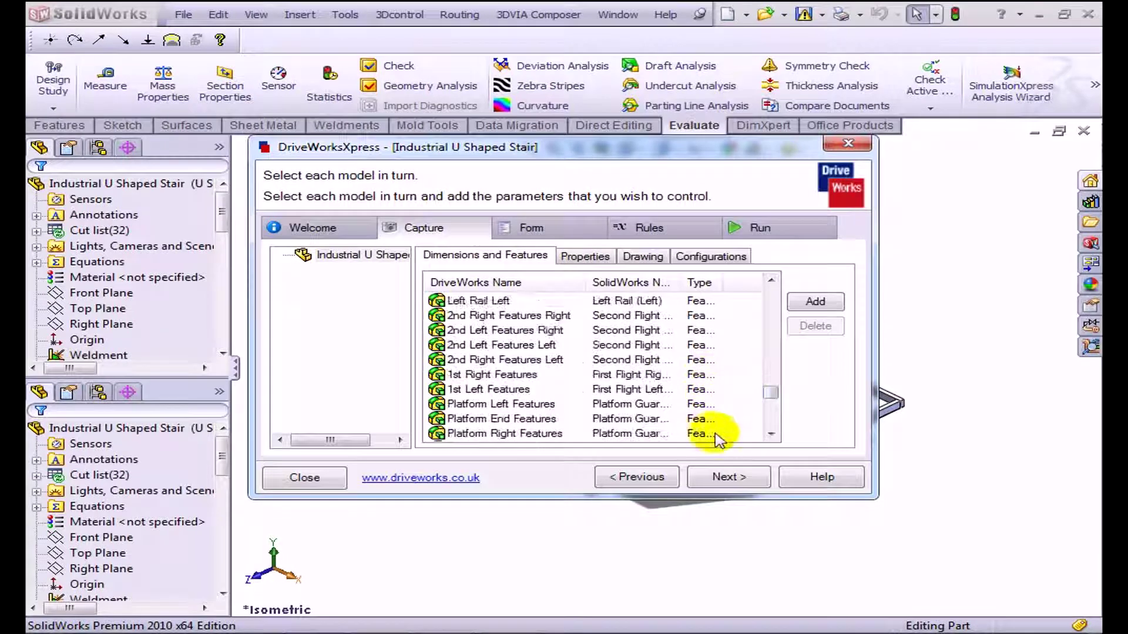
scroll(718, 439, down, 1)
- Proceed to the stair's form design and review its inputs, widening the name and type columns
click(722, 479)
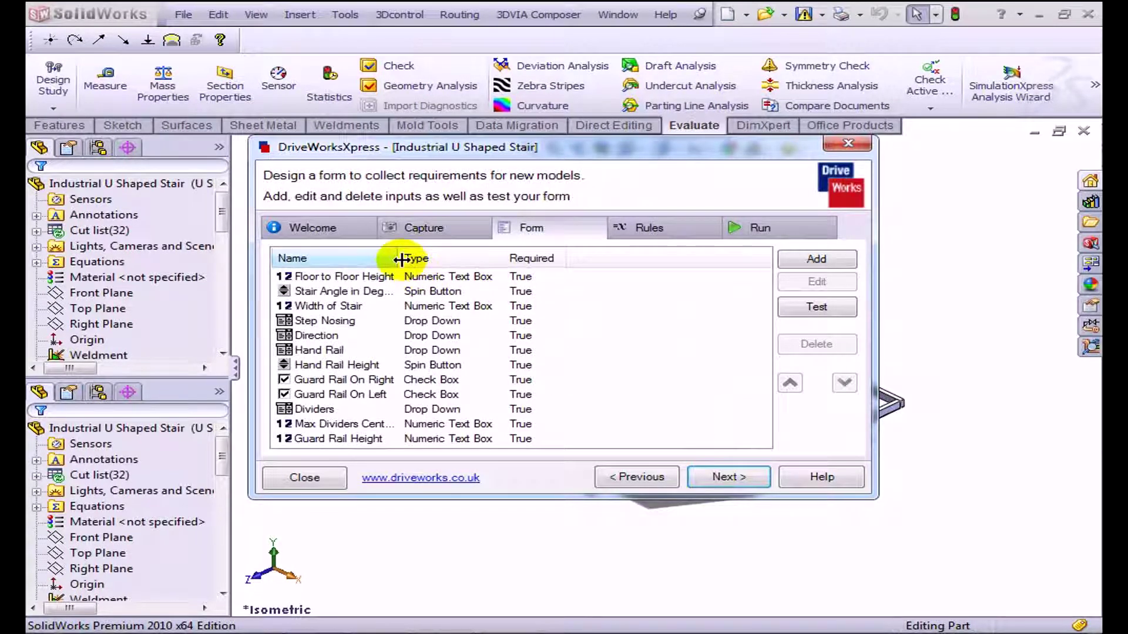
drag(402, 259, 465, 265)
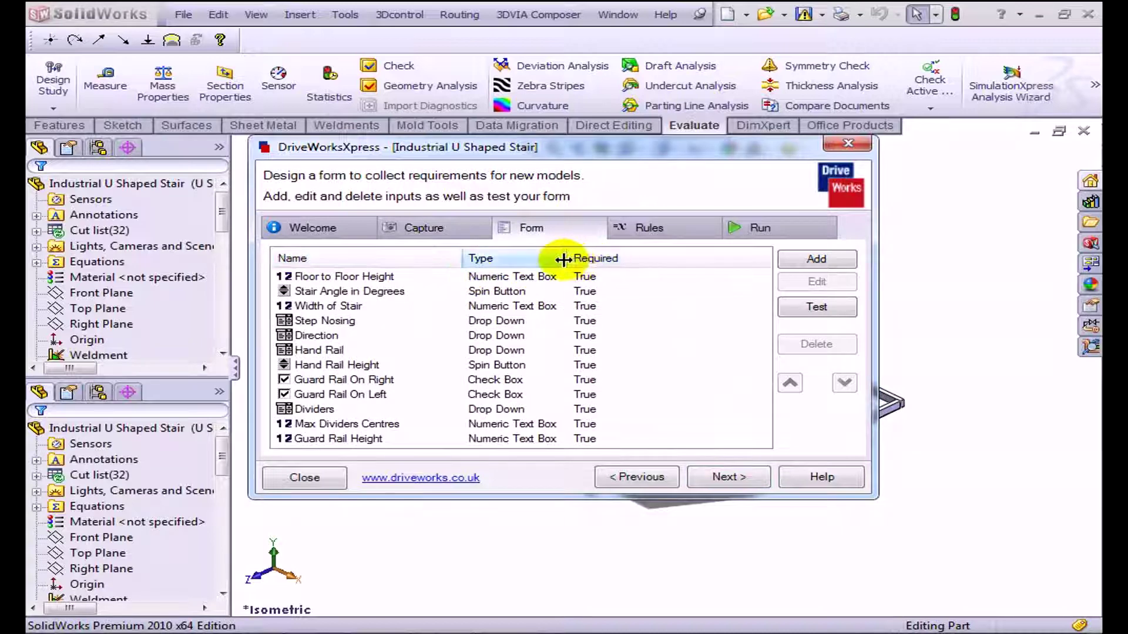
drag(559, 259, 612, 277)
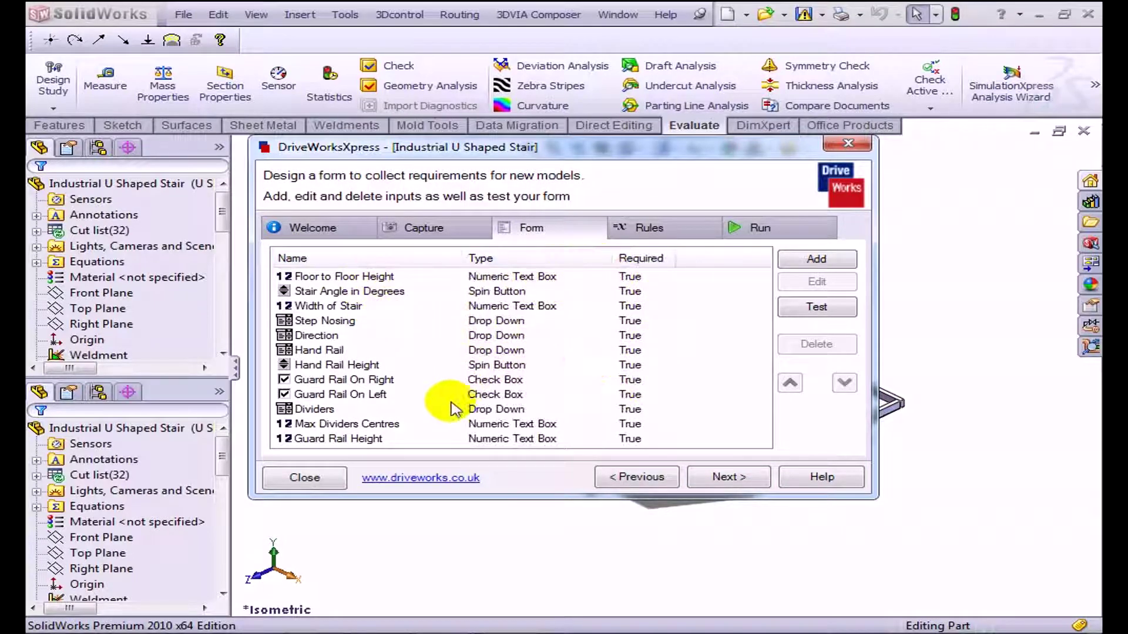
- Proceed to the stair's rules, choose to edit all rule types, and list every rule instead of only the missing ones
click(746, 484)
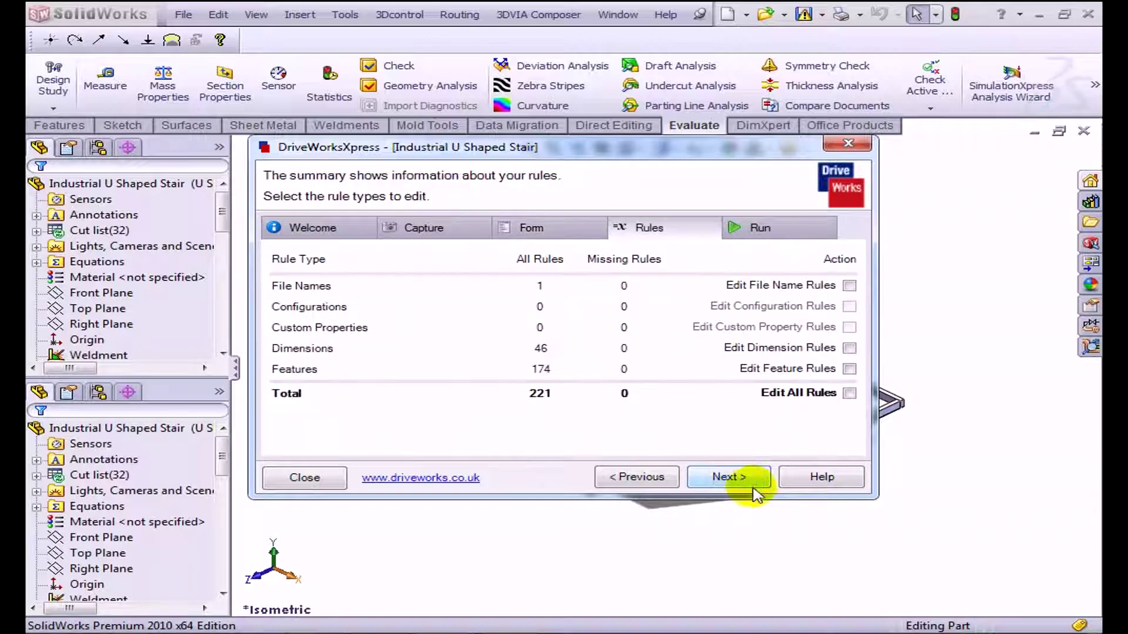
click(849, 393)
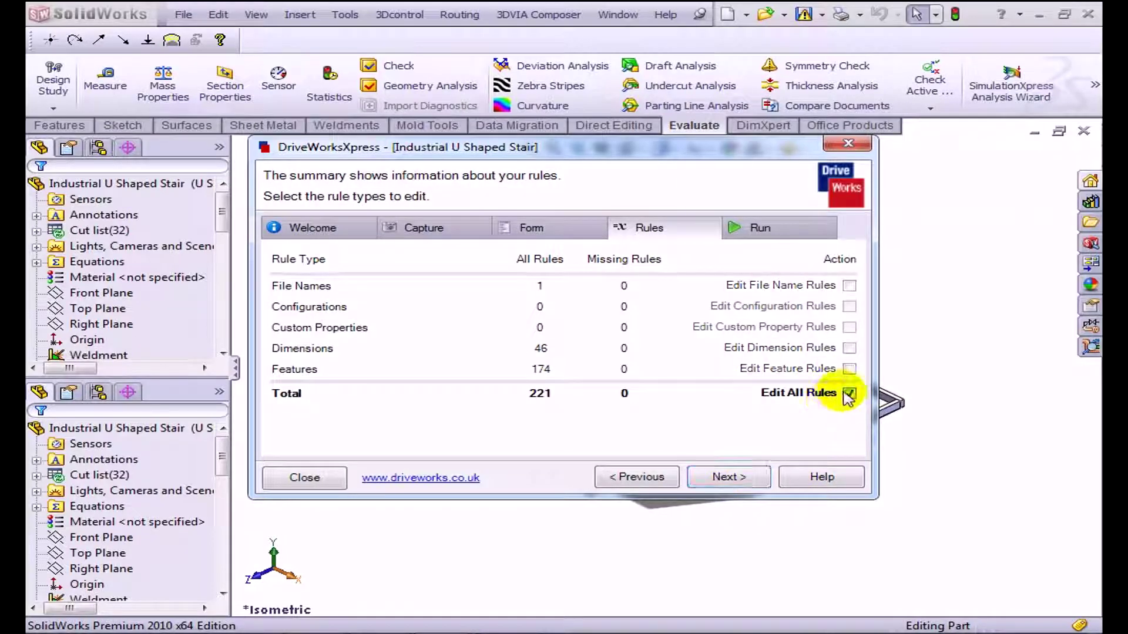
click(741, 480)
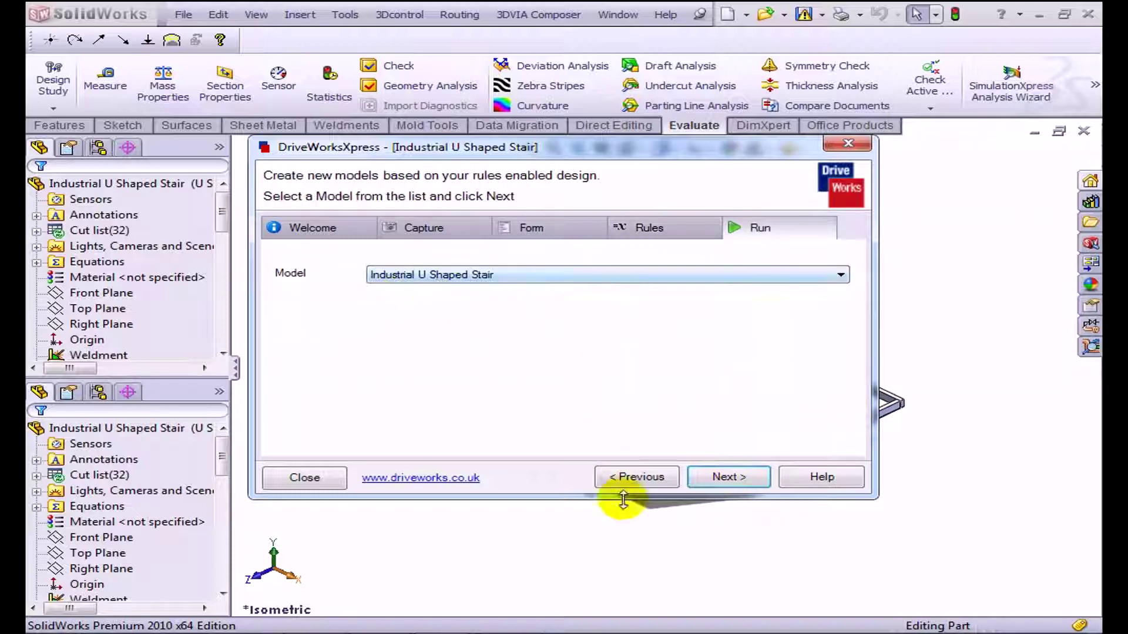
click(639, 477)
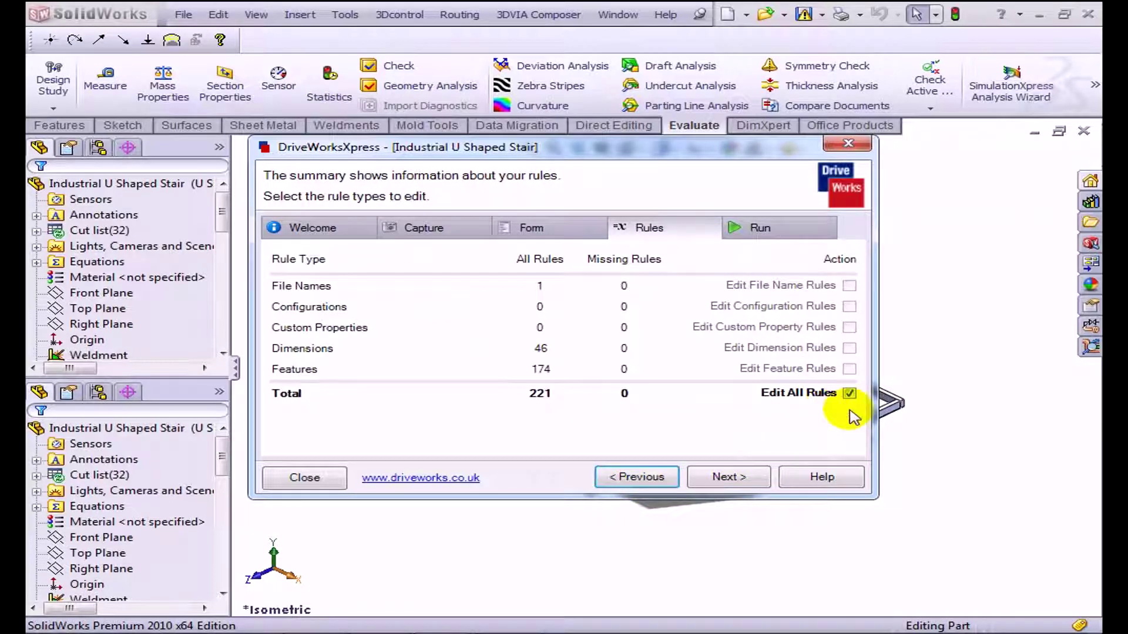
click(739, 482)
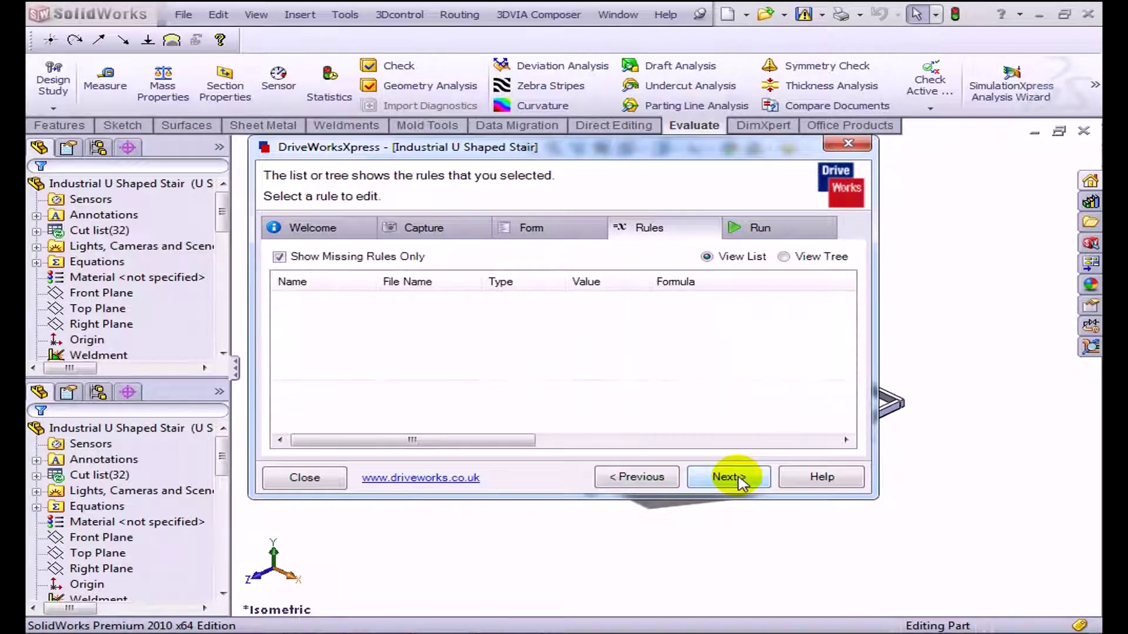
click(294, 260)
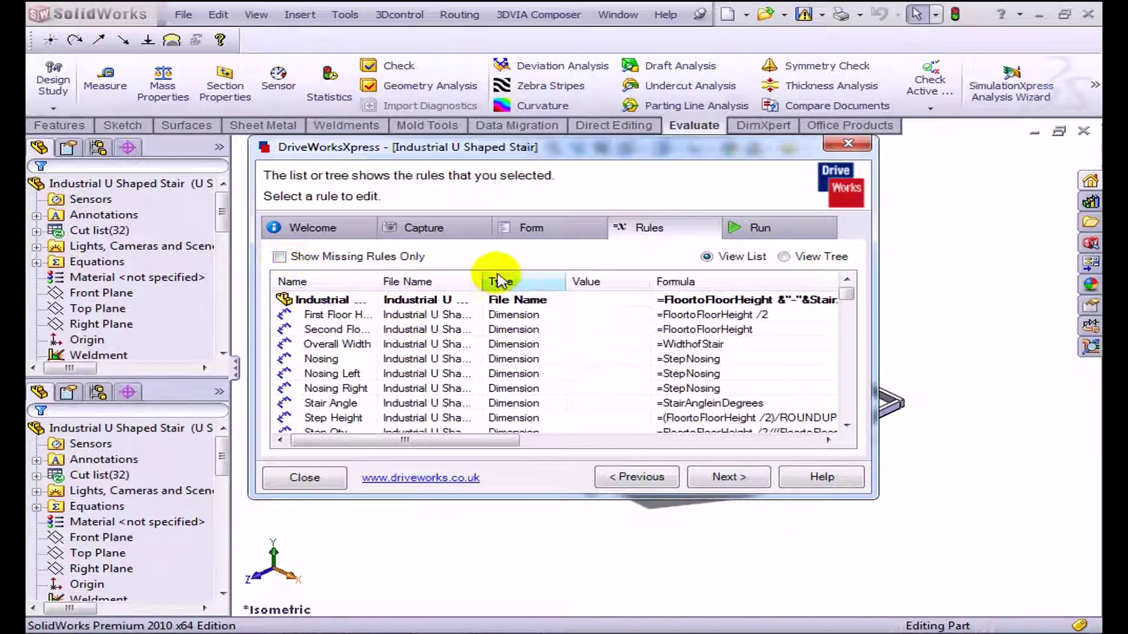
- Review the stair's dimension rules through to the first feature rules, widening the File Name column and narrowing the Value column
drag(481, 283, 527, 294)
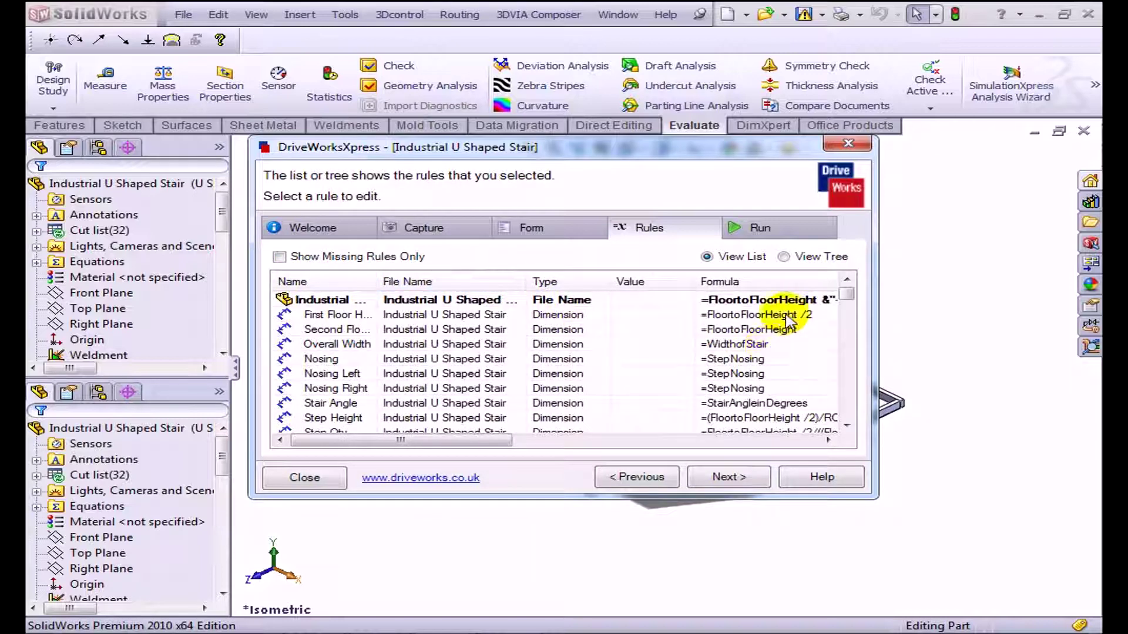
drag(846, 294, 850, 317)
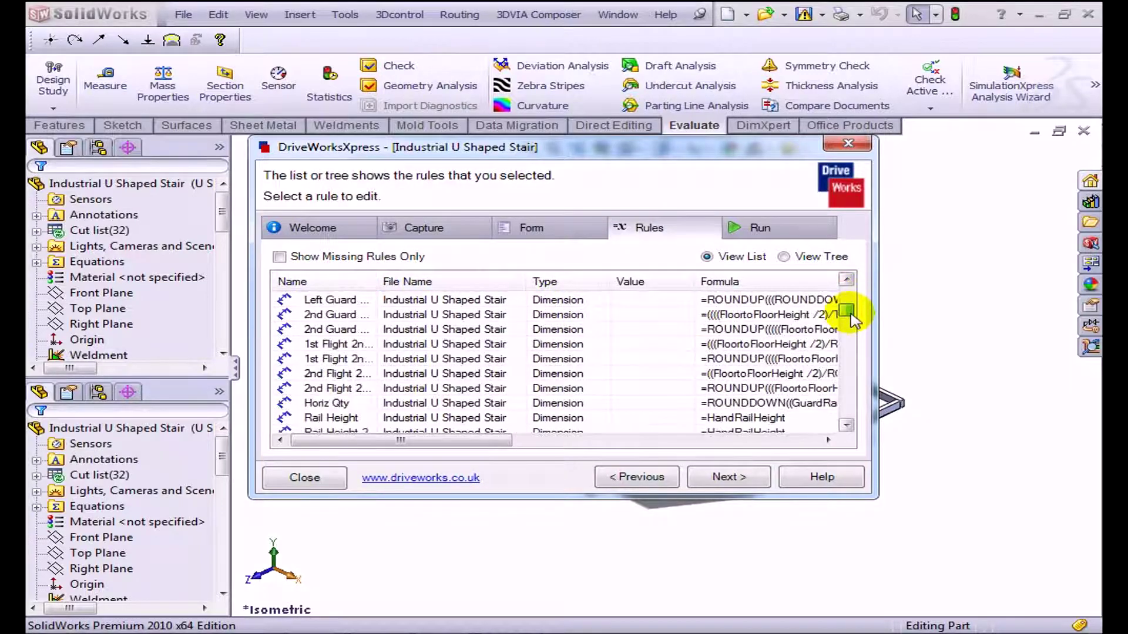
scroll(649, 390, down, 5)
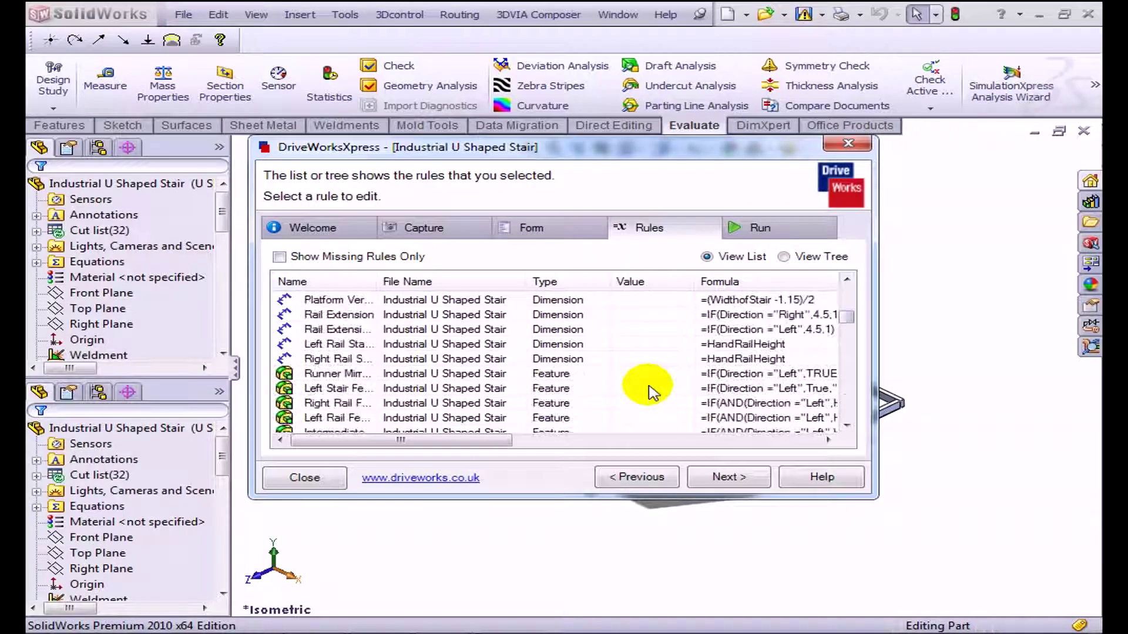
scroll(649, 390, down, 2)
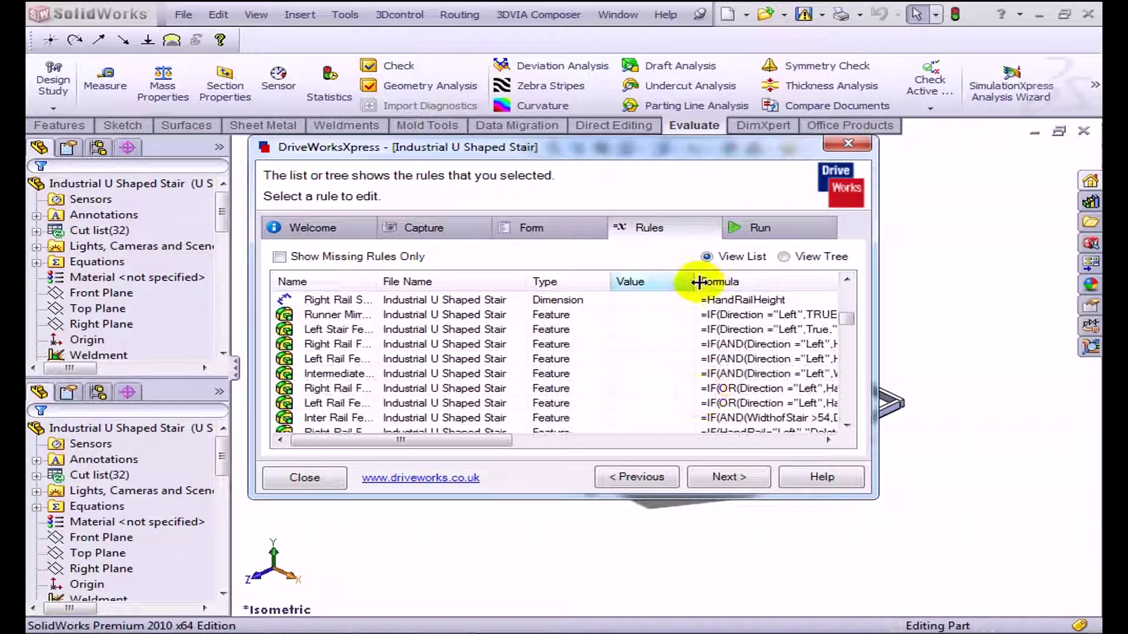
drag(698, 283, 649, 283)
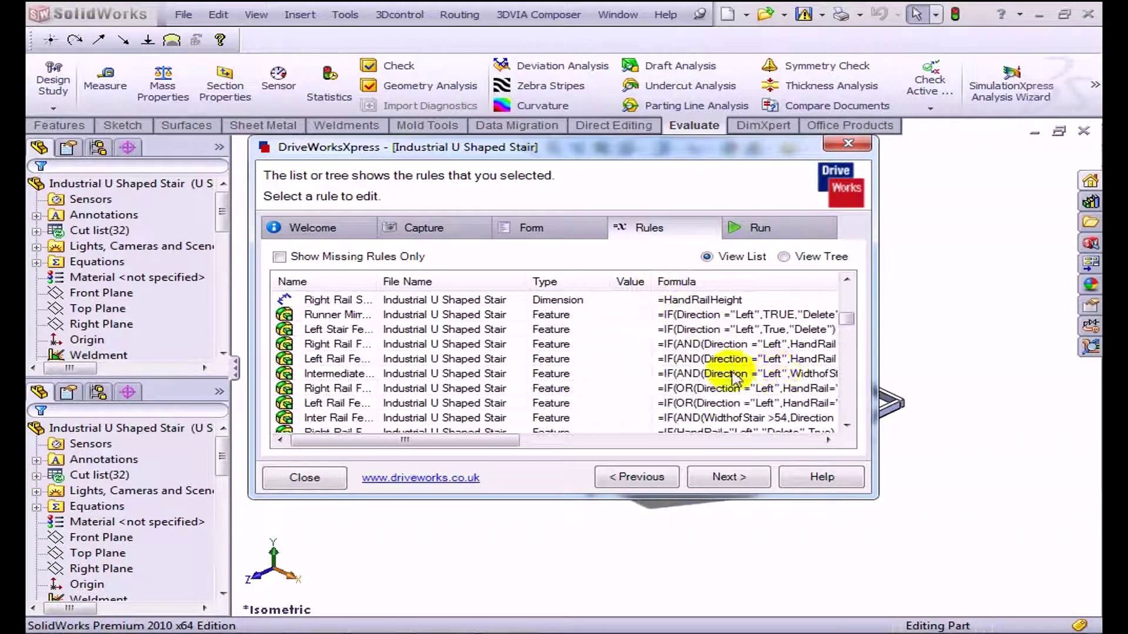
- Examine the feature rule formulas to the end of the list, and view the Right Rail Features Left rule in the rule editor
click(721, 344)
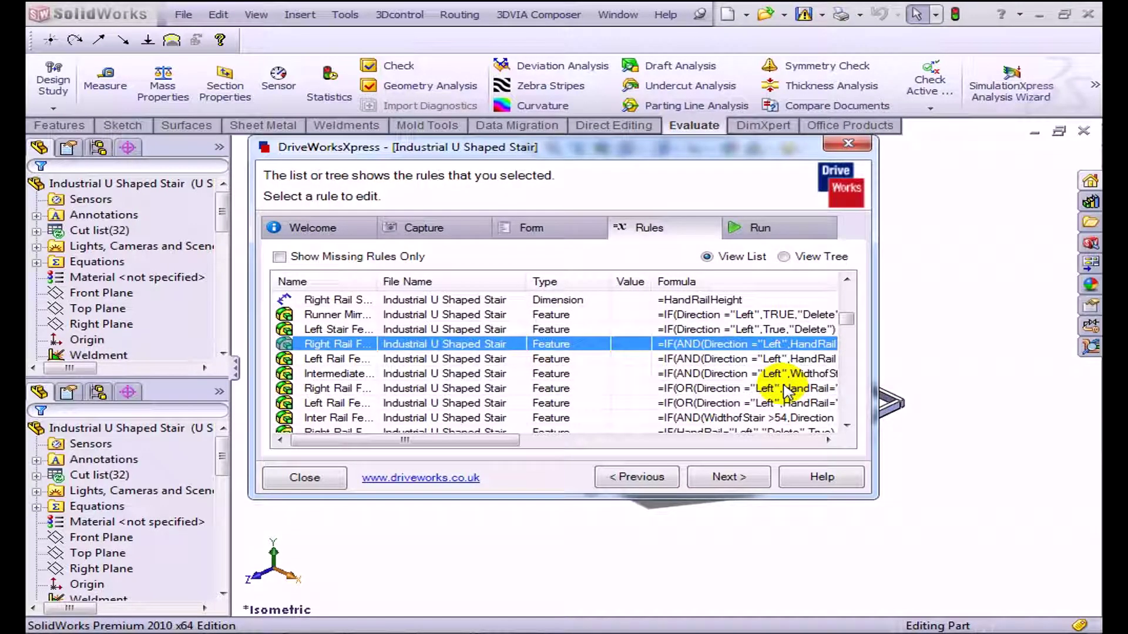
scroll(787, 392, down, 2)
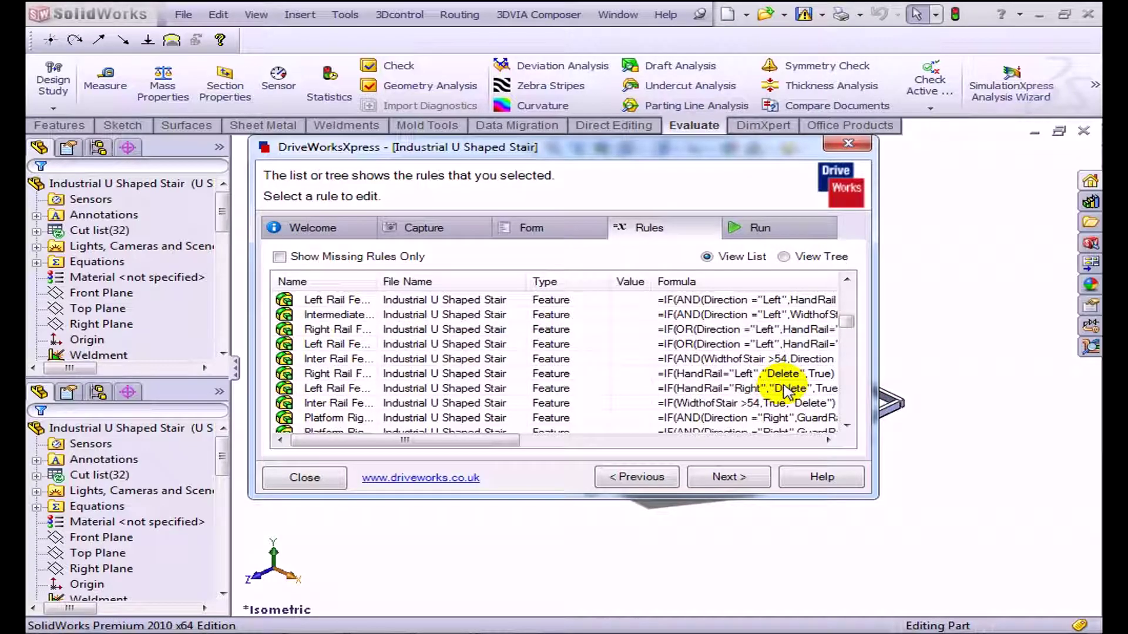
scroll(787, 392, down, 6)
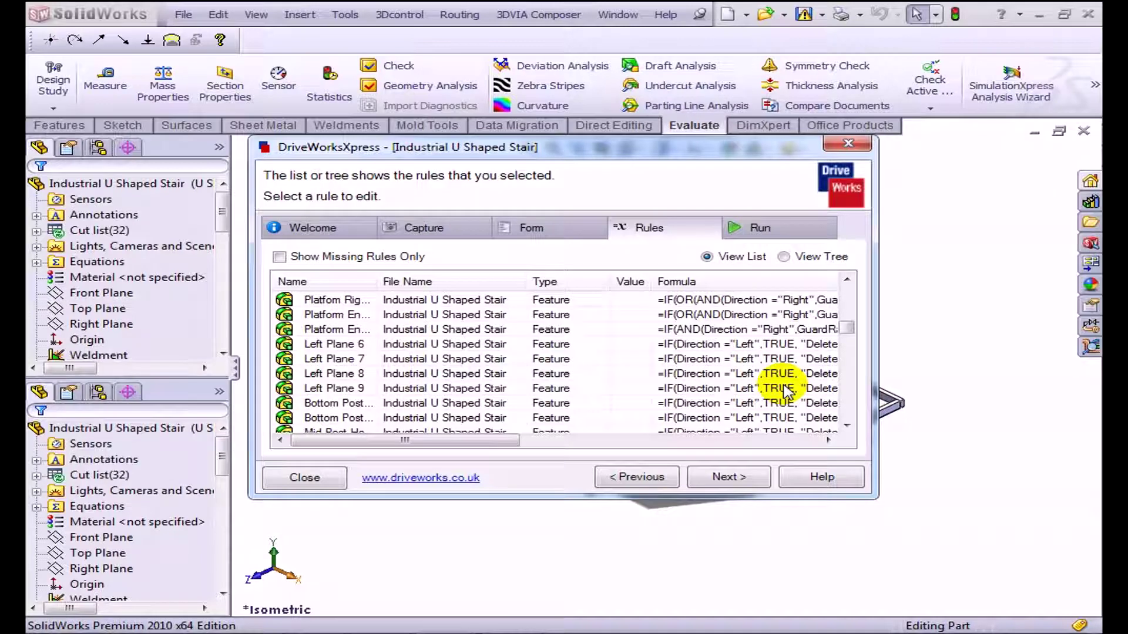
scroll(785, 392, down, 6)
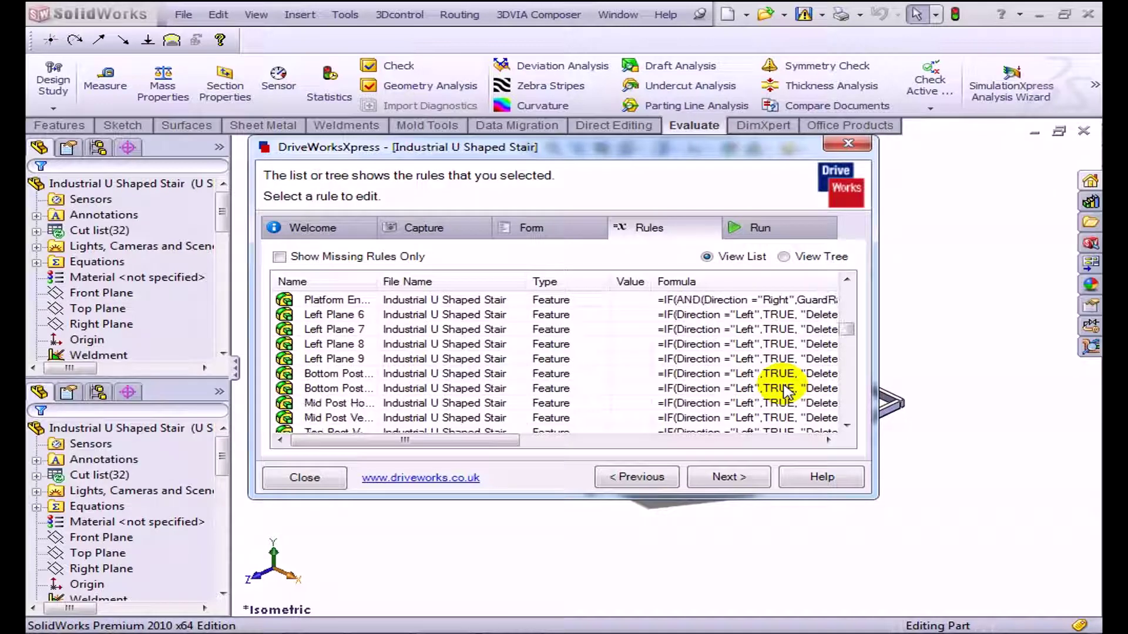
scroll(785, 393, down, 6)
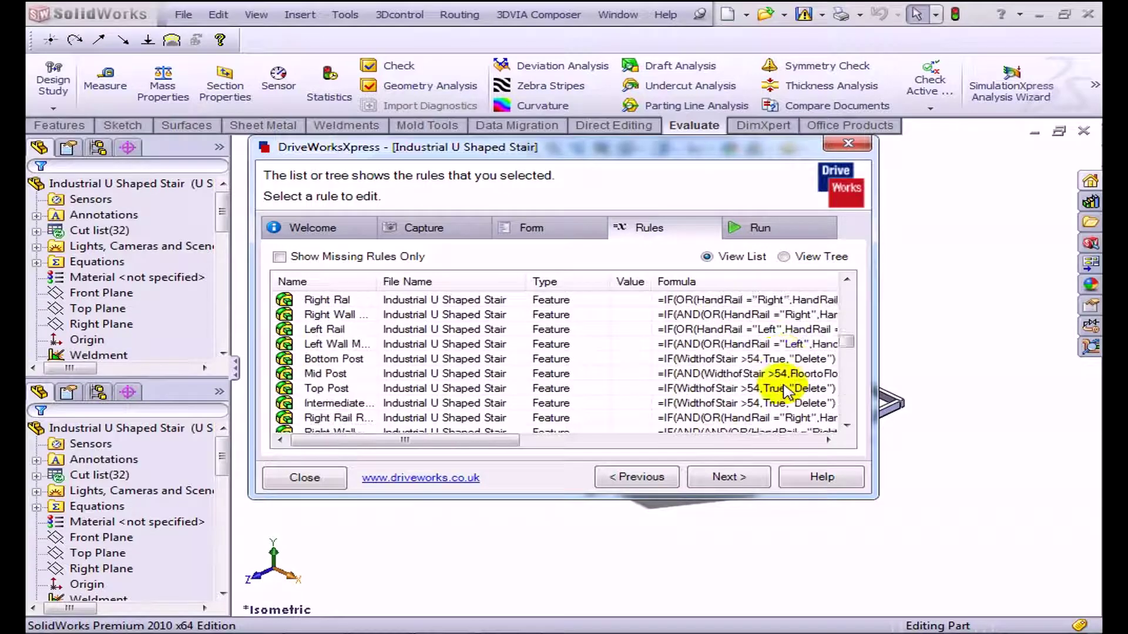
drag(846, 353, 846, 414)
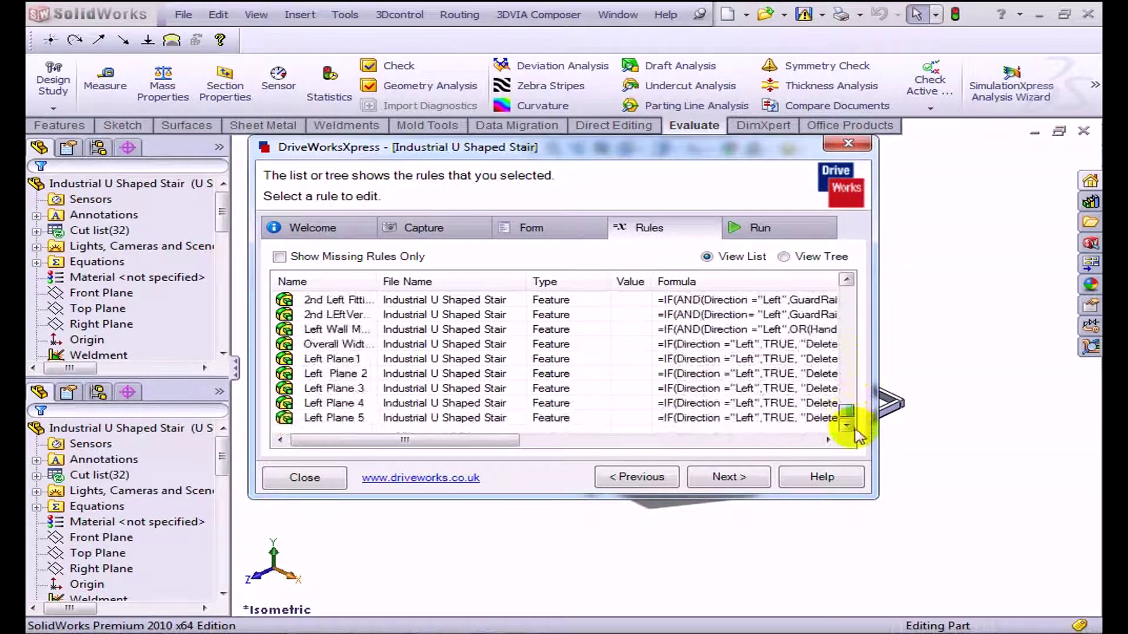
click(758, 480)
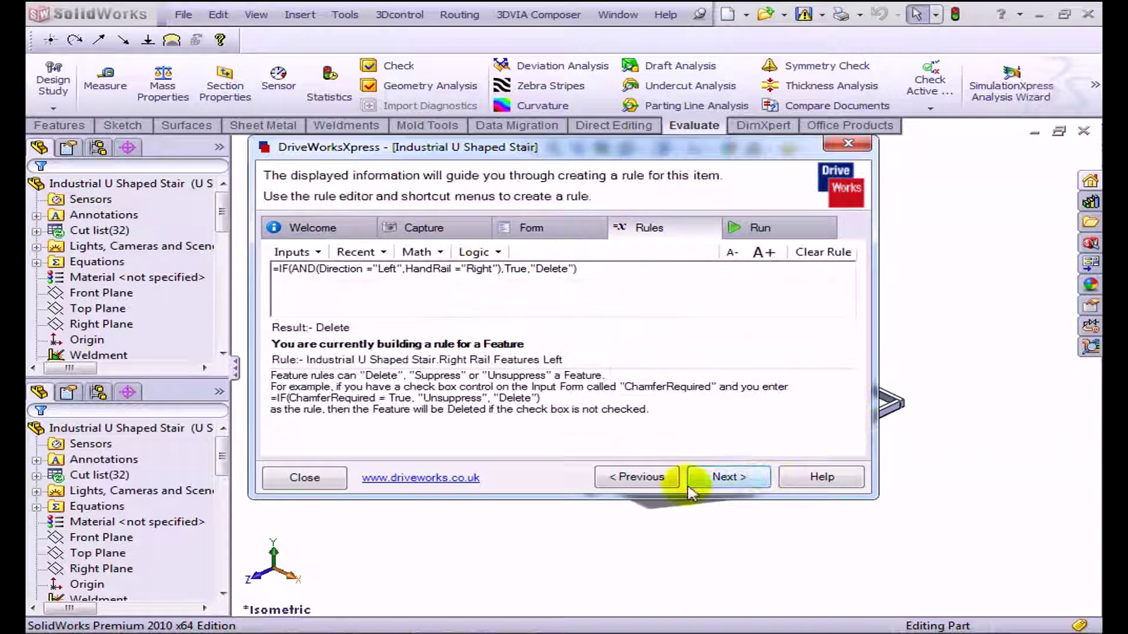
click(646, 476)
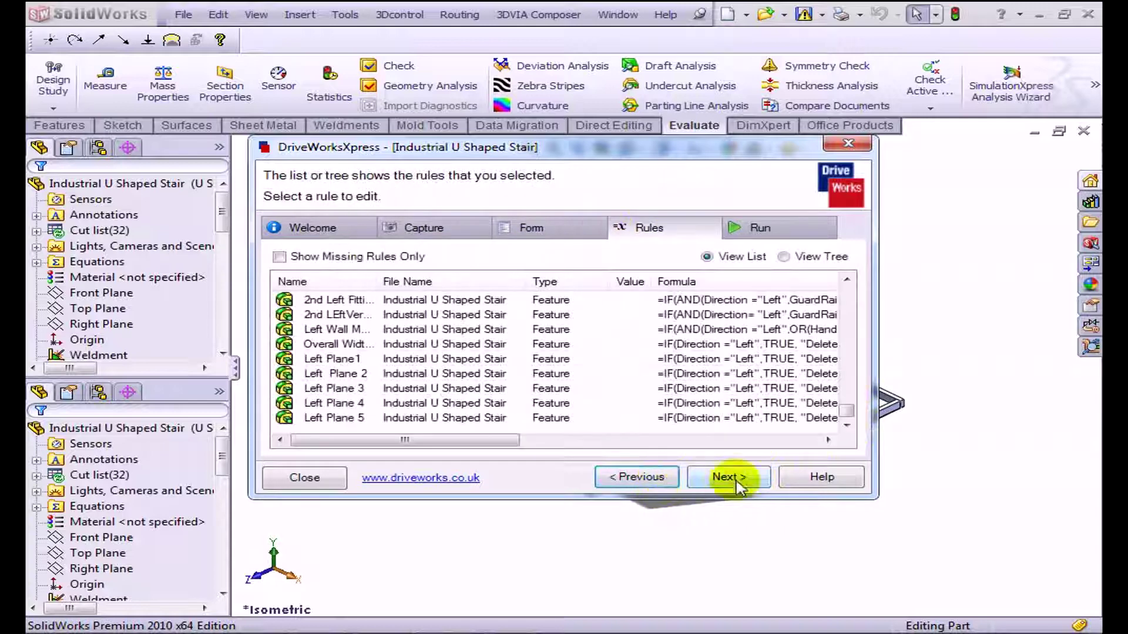
- Go to the run stage and check the list of models available for generating a new design
click(763, 229)
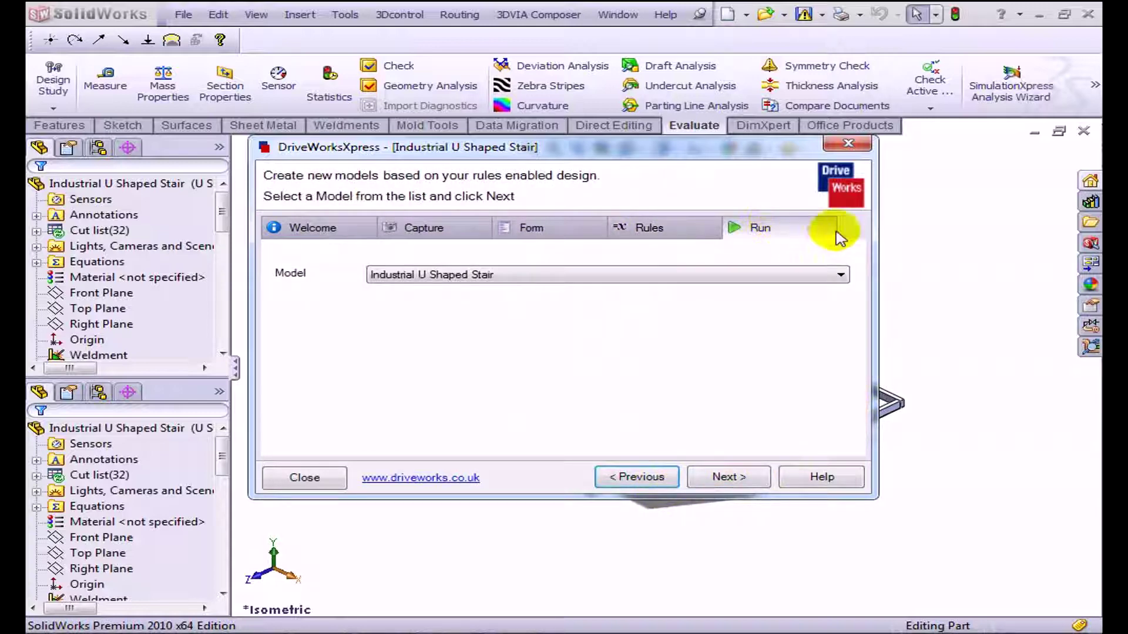
click(841, 274)
click(844, 281)
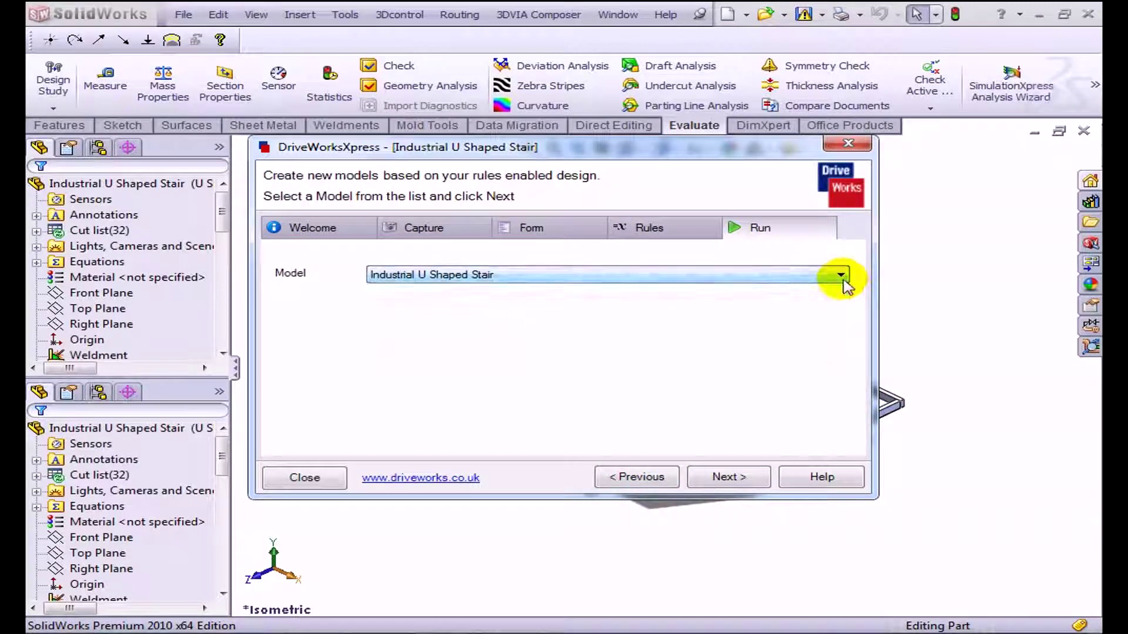